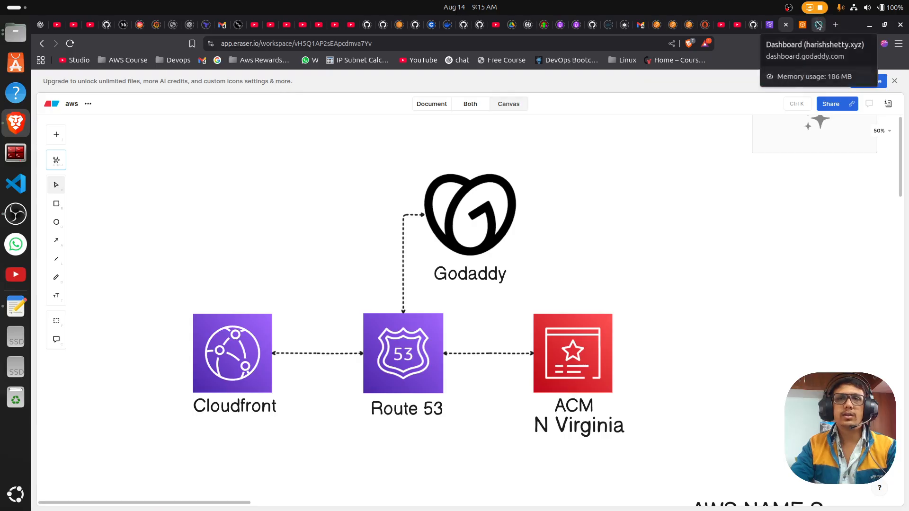
Step: Look at the domain's GoDaddy dashboard and return to the architecture diagram
{"action": "left_click", "coordinate": [818, 24]}
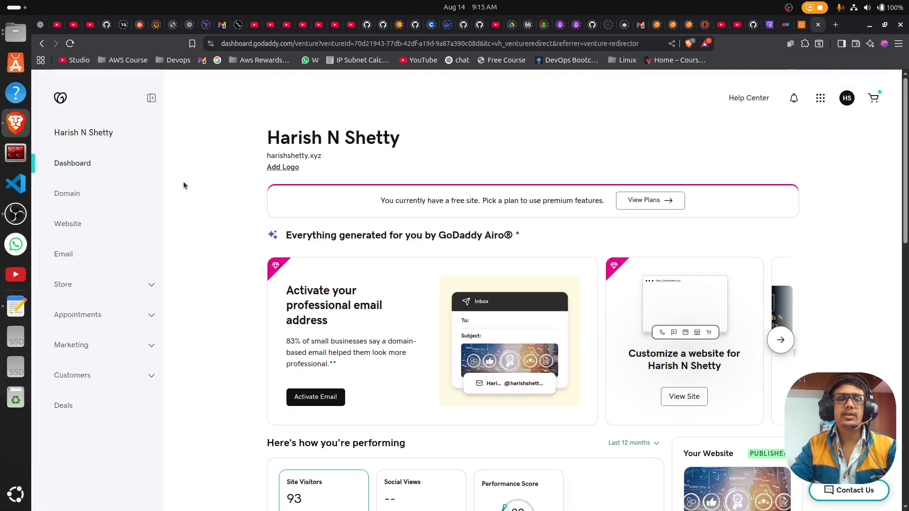
{"action": "left_click", "coordinate": [799, 26]}
{"action": "left_click", "coordinate": [781, 27]}
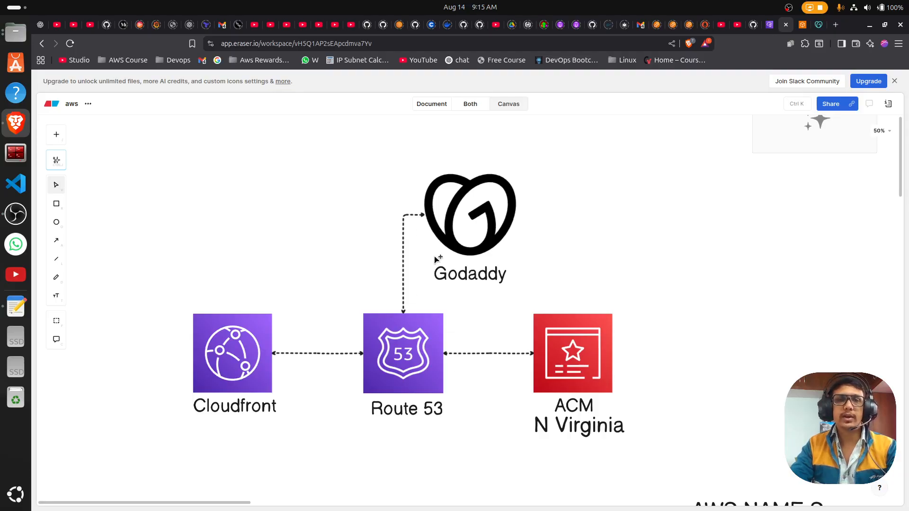
Step: Undo the last move of the "AWS NAME Servers" label in the architecture diagram
{"action": "left_click", "coordinate": [670, 435]}
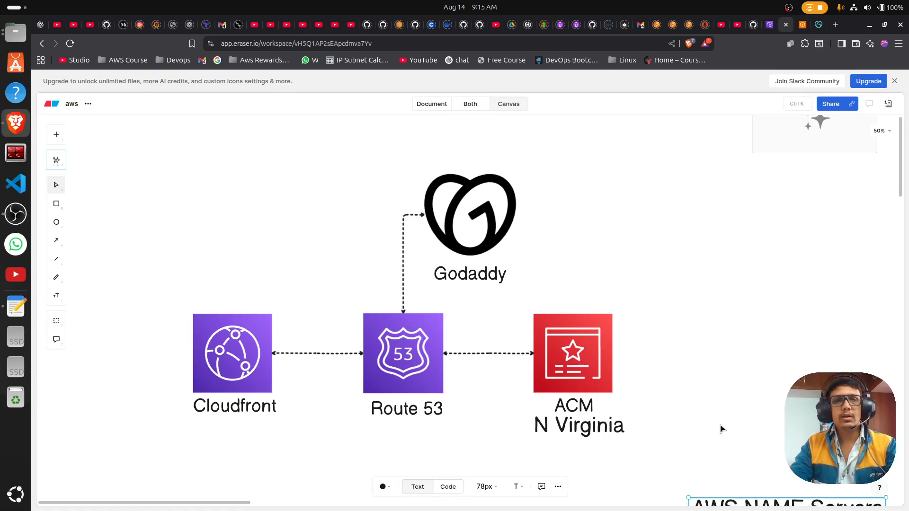
{"action": "key", "text": "ctrl+z"}
{"action": "left_click", "coordinate": [735, 296]}
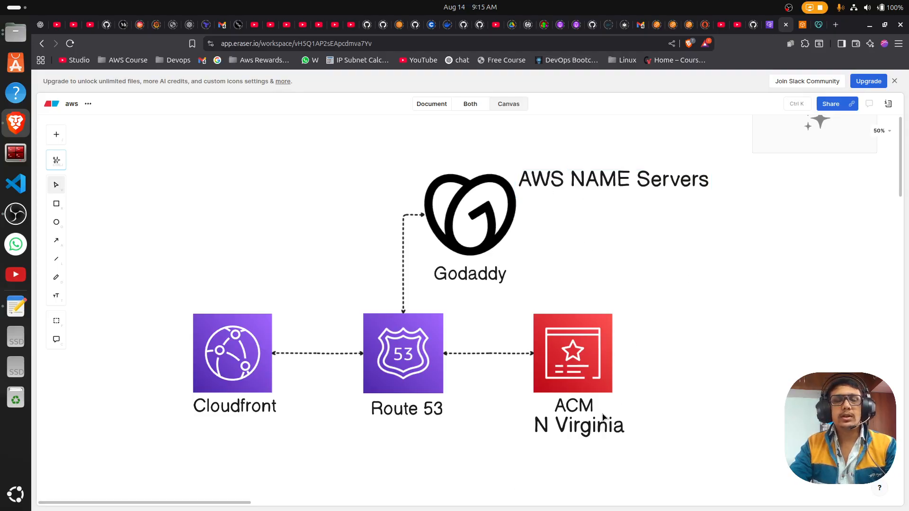
{"action": "left_click_drag", "start_coordinate": [117, 269], "coordinate": [311, 440]}
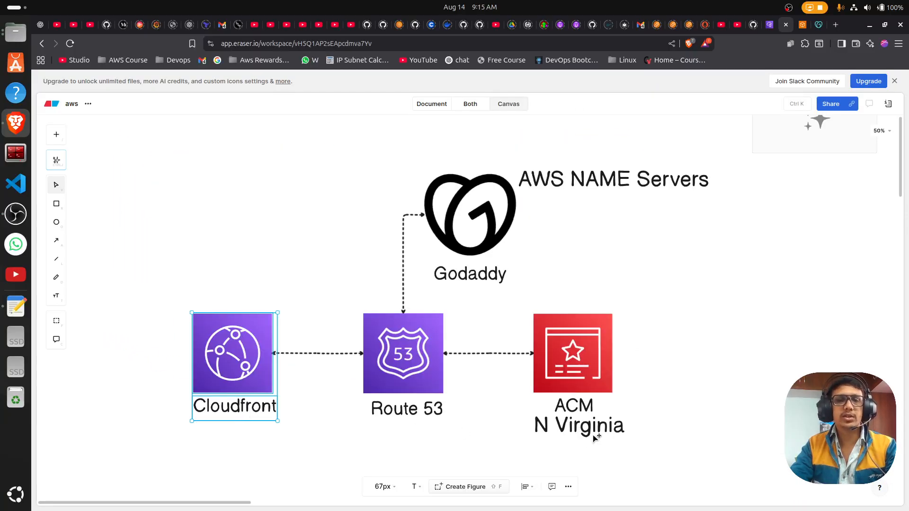
{"action": "left_click", "coordinate": [680, 427]}
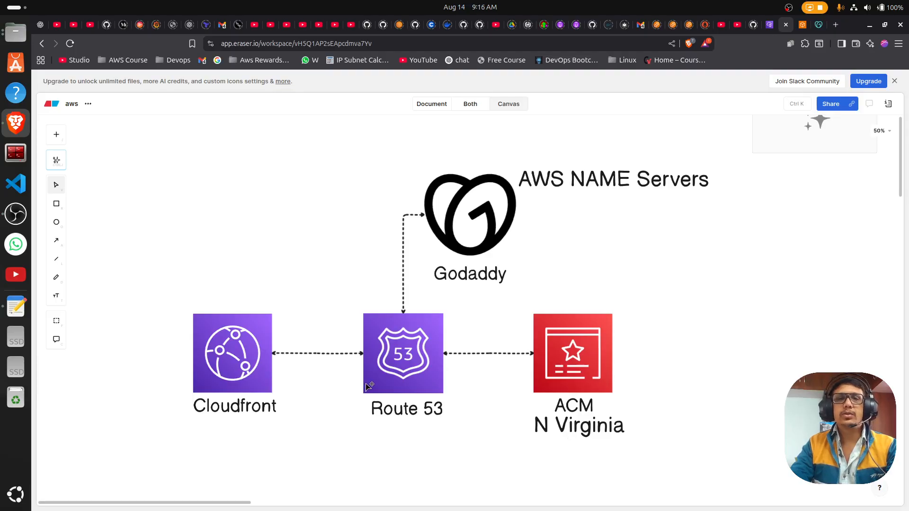
Step: Switch to the AWS console, find the Route 53 service and begin creating a hosted zone
{"action": "left_click", "coordinate": [802, 25]}
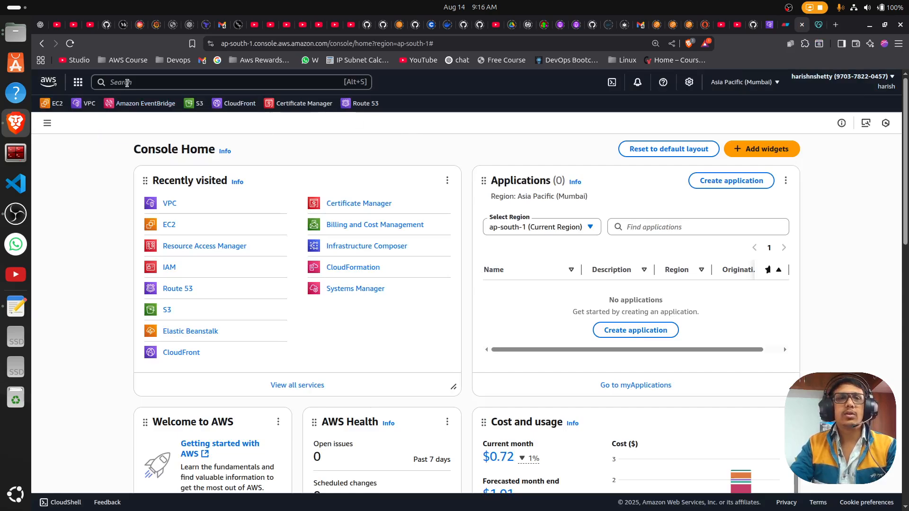
{"action": "left_click", "coordinate": [127, 82]}
{"action": "type", "text": "route"}
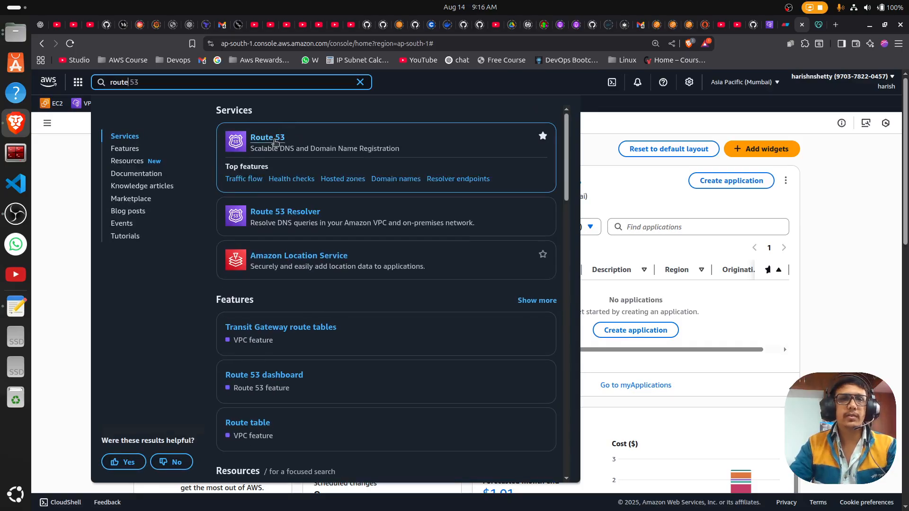
{"action": "left_click", "coordinate": [274, 141]}
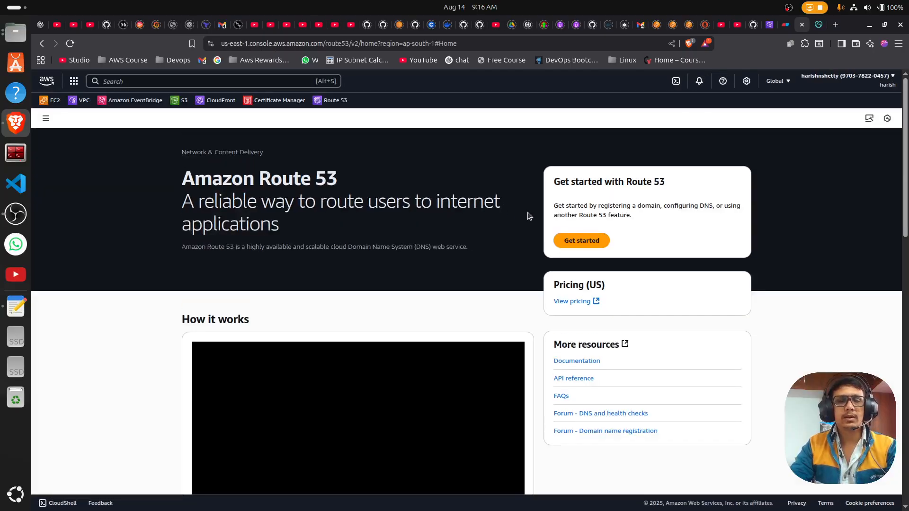
{"action": "left_click", "coordinate": [585, 237]}
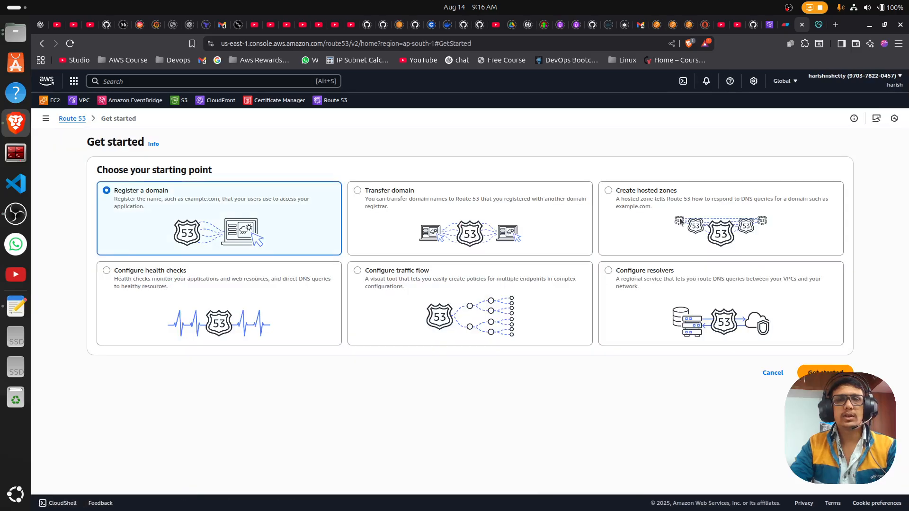
{"action": "left_click", "coordinate": [609, 193]}
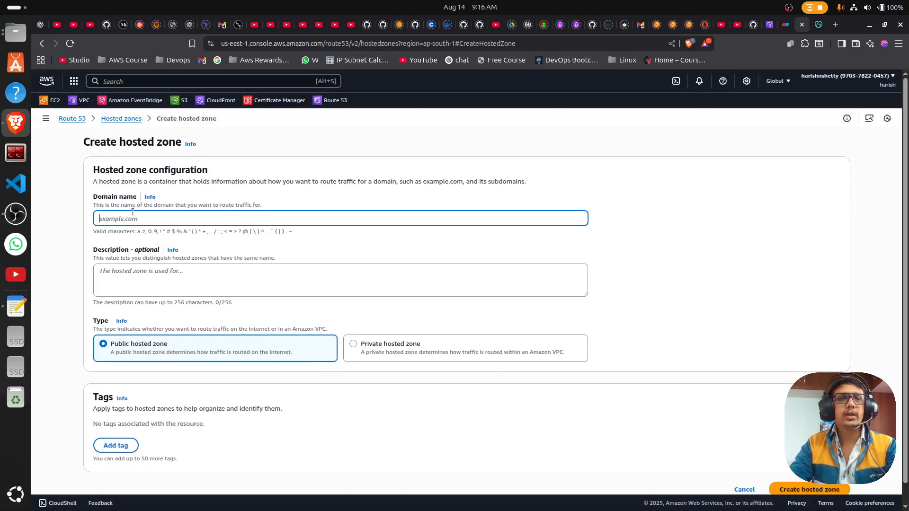
Step: Copy the registered domain name from the GoDaddy dashboard
{"action": "left_click", "coordinate": [815, 26]}
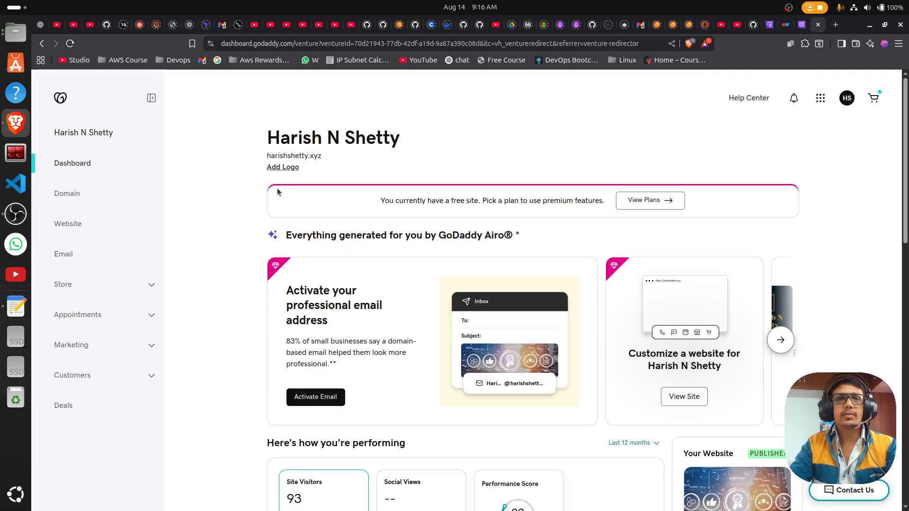
{"action": "left_click_drag", "start_coordinate": [325, 158], "coordinate": [264, 158]}
{"action": "right_click", "coordinate": [276, 162]}
{"action": "left_click", "coordinate": [298, 169]}
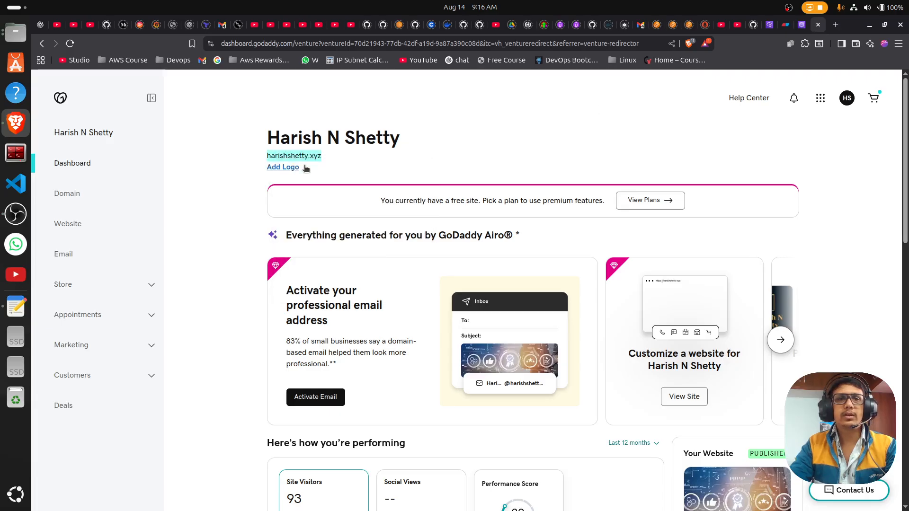
Step: Return to Route 53, paste the copied domain as the hosted zone's domain name and create the public hosted zone
{"action": "left_click", "coordinate": [770, 27]}
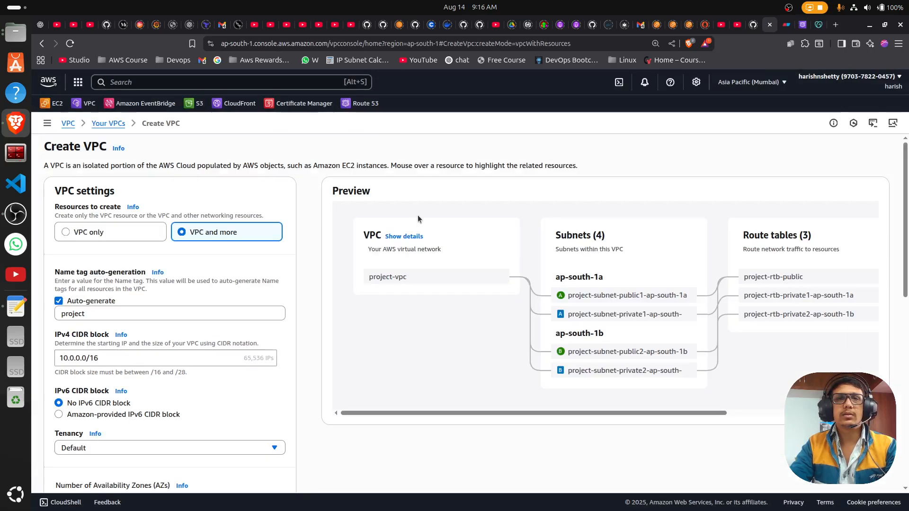
{"action": "left_click", "coordinate": [770, 26]}
{"action": "left_click", "coordinate": [789, 30]}
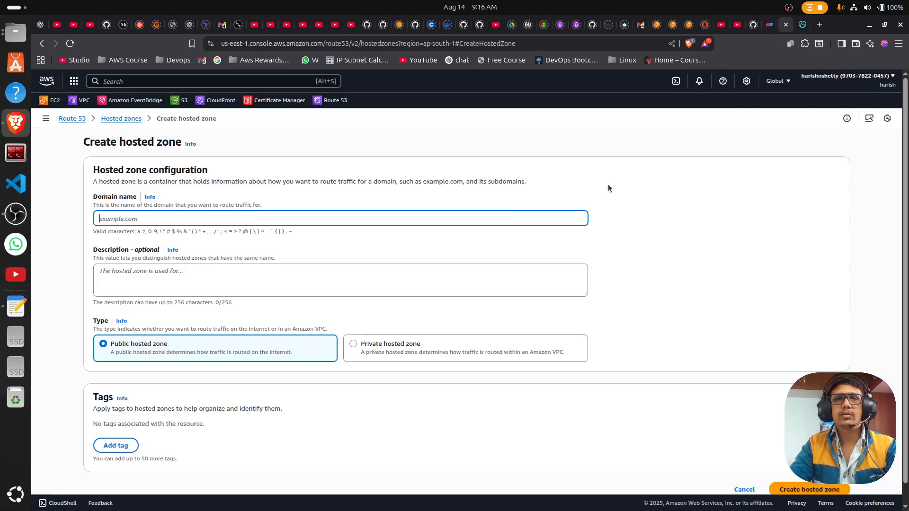
{"action": "key", "text": "ctrl+v"}
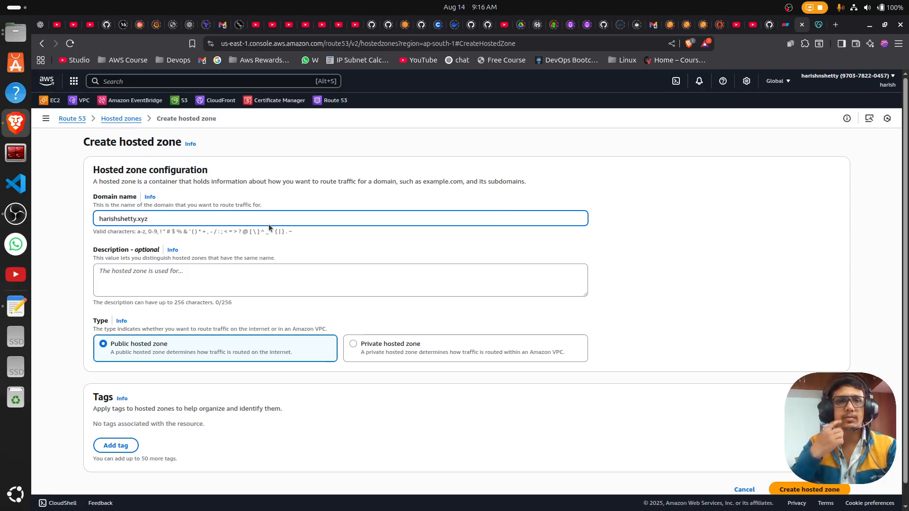
{"action": "left_click", "coordinate": [181, 295]}
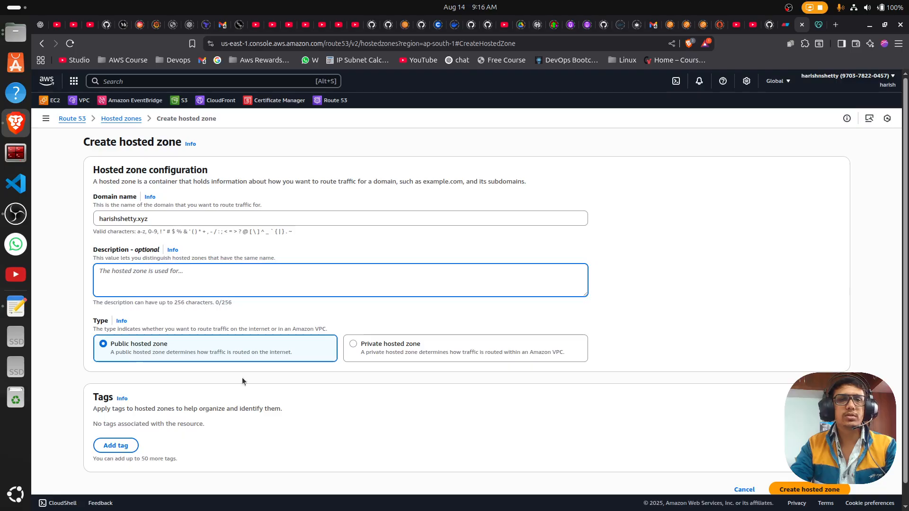
{"action": "scroll", "coordinate": [360, 397], "scroll_direction": "down", "scroll_amount": 1}
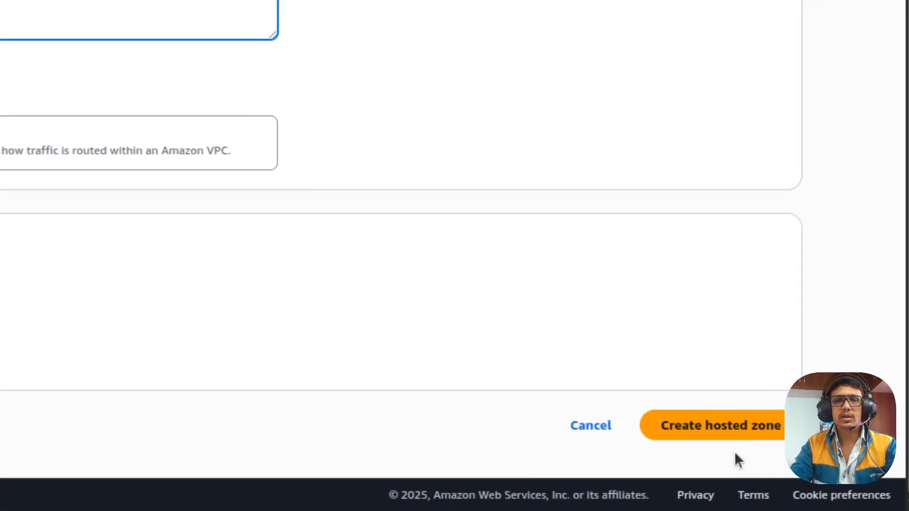
{"action": "left_click", "coordinate": [733, 428]}
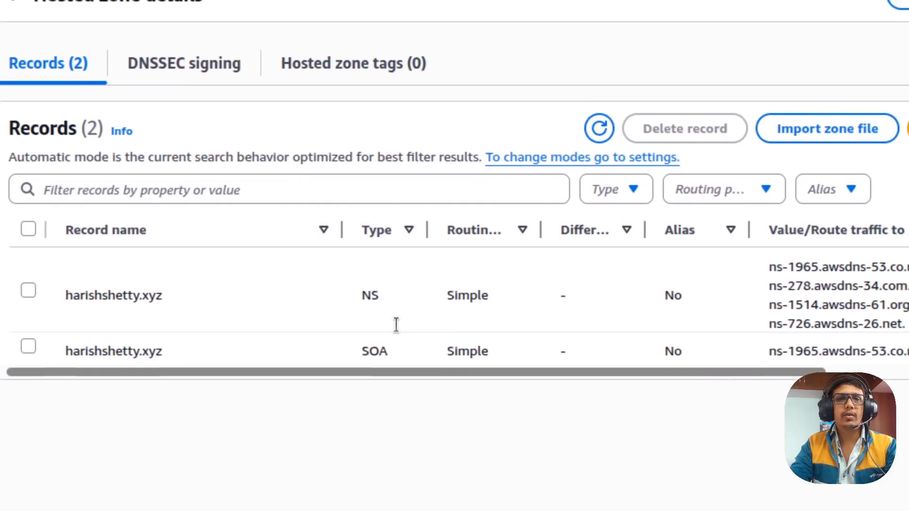
Step: Examine the types and routing values of the NS and SOA records in the new hosted zone
{"action": "left_click_drag", "start_coordinate": [416, 283], "coordinate": [369, 281]}
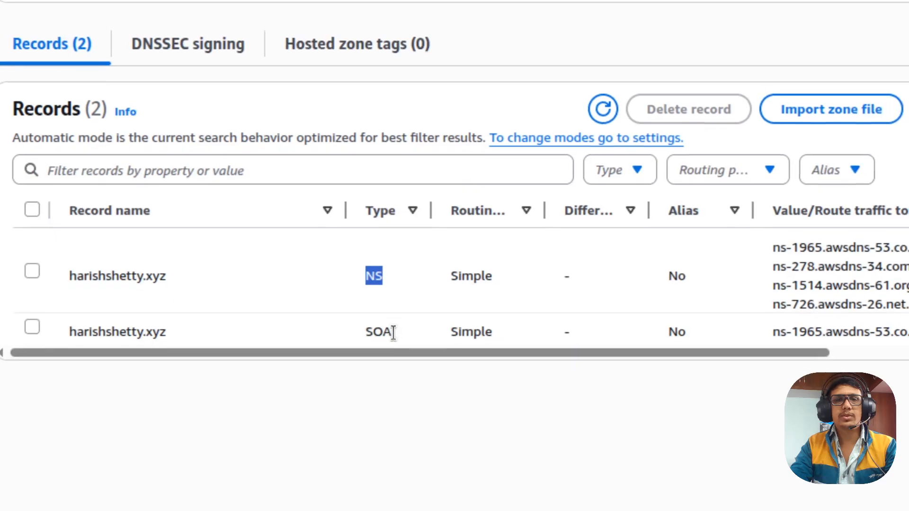
{"action": "left_click_drag", "start_coordinate": [423, 395], "coordinate": [366, 374]}
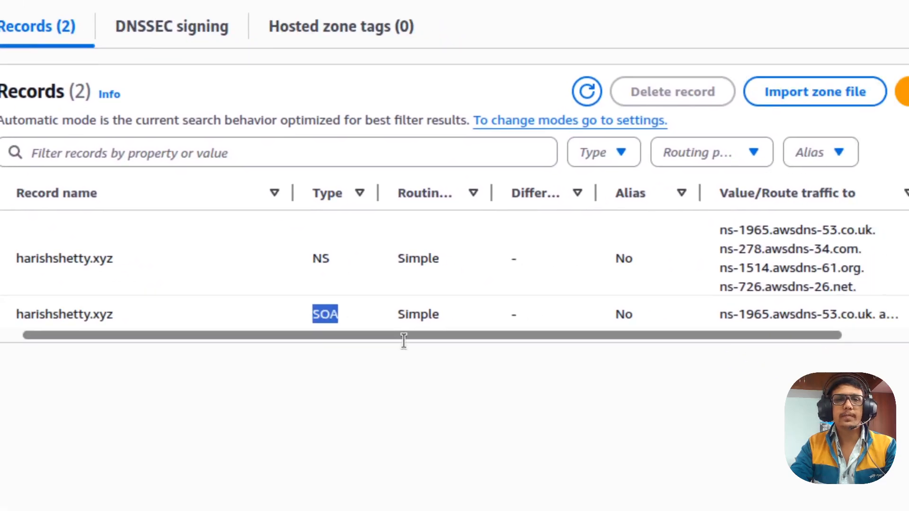
{"action": "left_click_drag", "start_coordinate": [482, 359], "coordinate": [592, 360]}
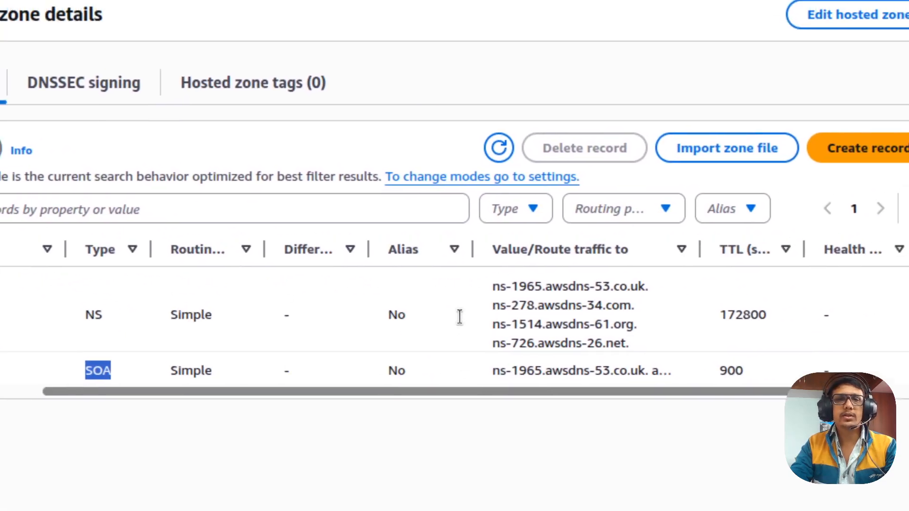
{"action": "left_click", "coordinate": [451, 291]}
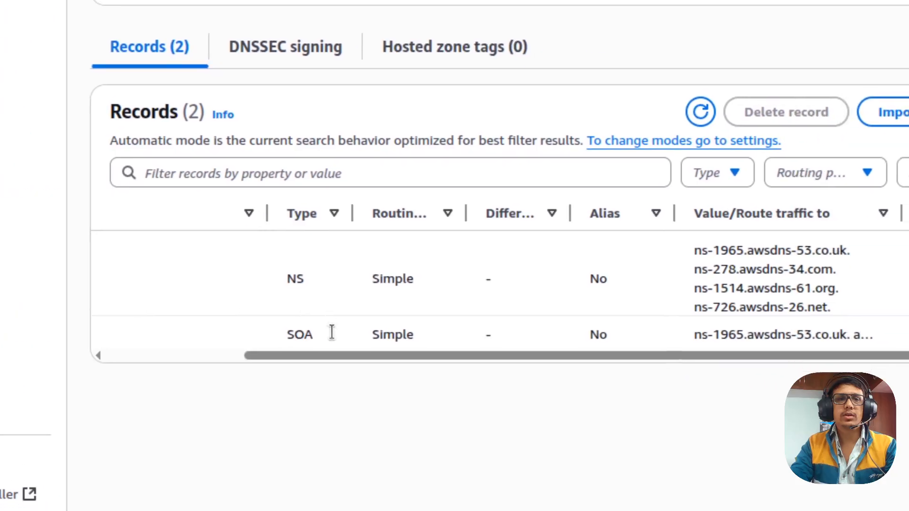
{"action": "left_click_drag", "start_coordinate": [406, 365], "coordinate": [270, 365]}
Step: Select the NS record and copy its first name server value, ns-1965.awsdns-53.co.uk
{"action": "left_click", "coordinate": [251, 313]}
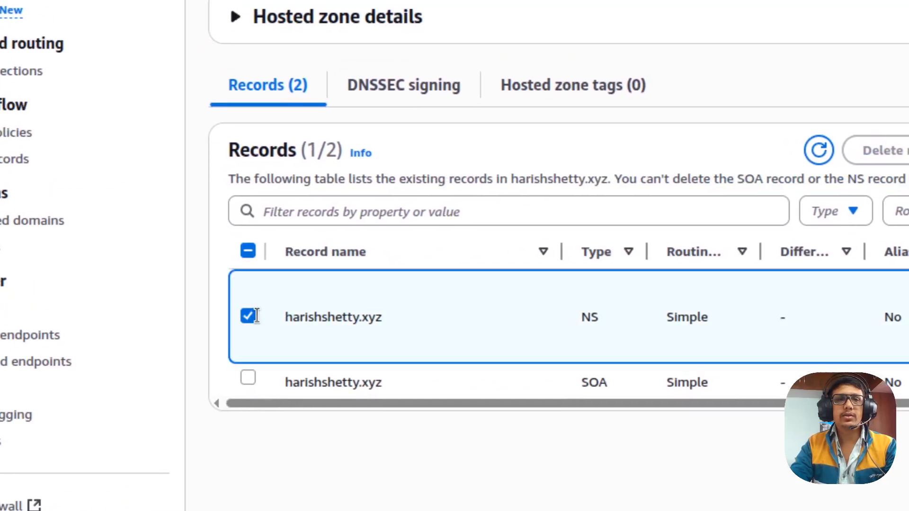
{"action": "mouse_move", "coordinate": [253, 398]}
{"action": "left_mouse_down"}
{"action": "mouse_move", "coordinate": [384, 407]}
{"action": "mouse_move", "coordinate": [453, 394]}
{"action": "left_mouse_up"}
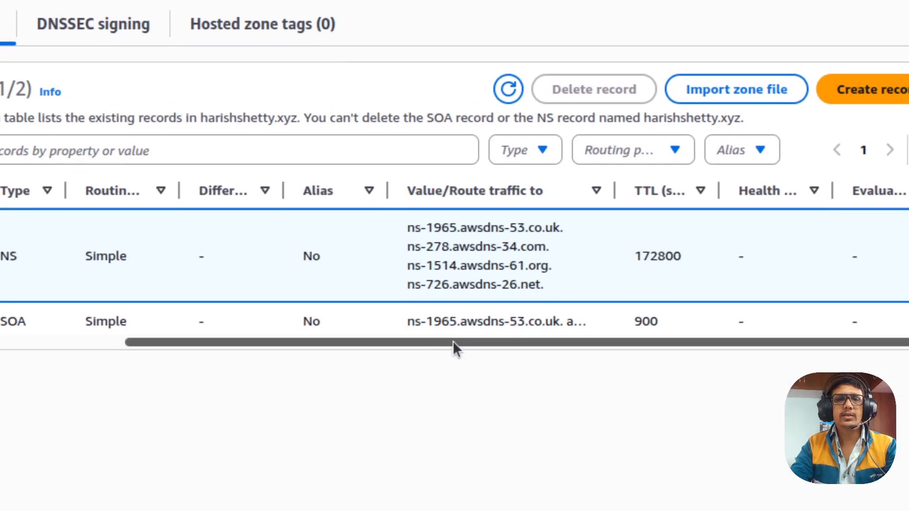
{"action": "left_click_drag", "start_coordinate": [453, 393], "coordinate": [247, 393]}
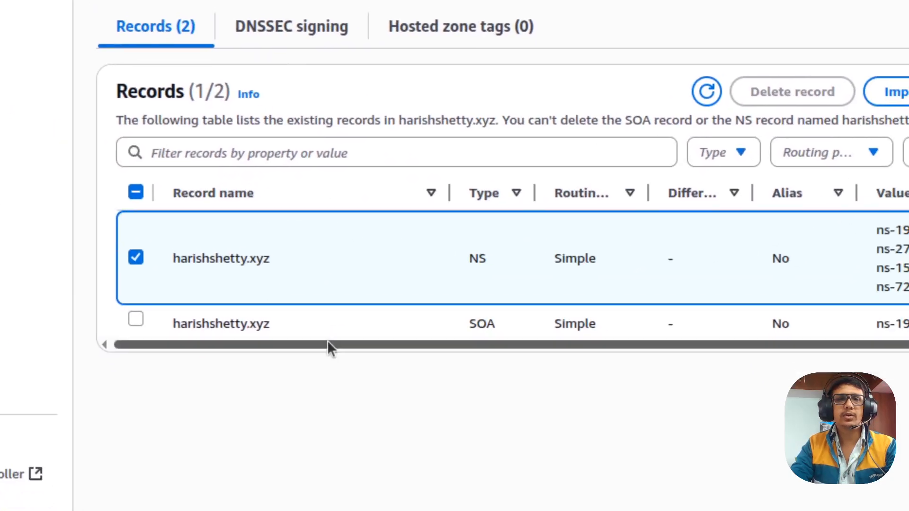
{"action": "left_click_drag", "start_coordinate": [417, 381], "coordinate": [816, 409]}
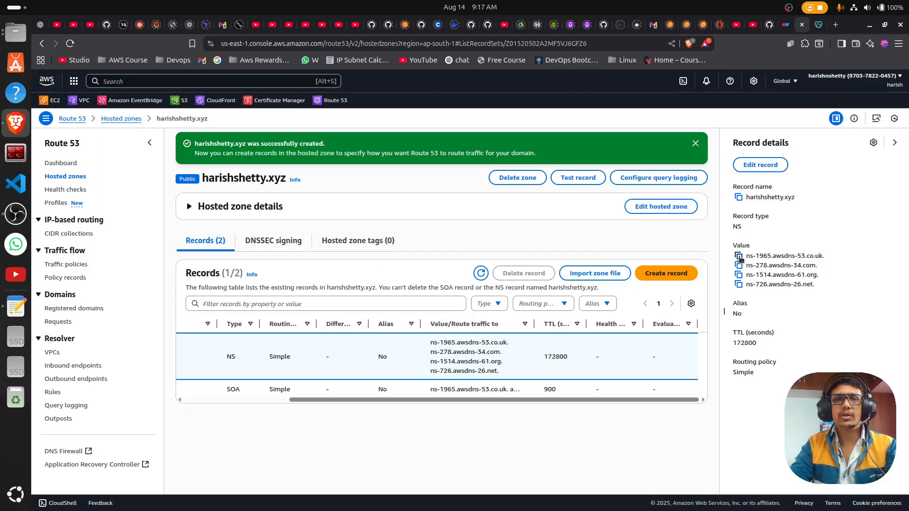
{"action": "left_click", "coordinate": [739, 257]}
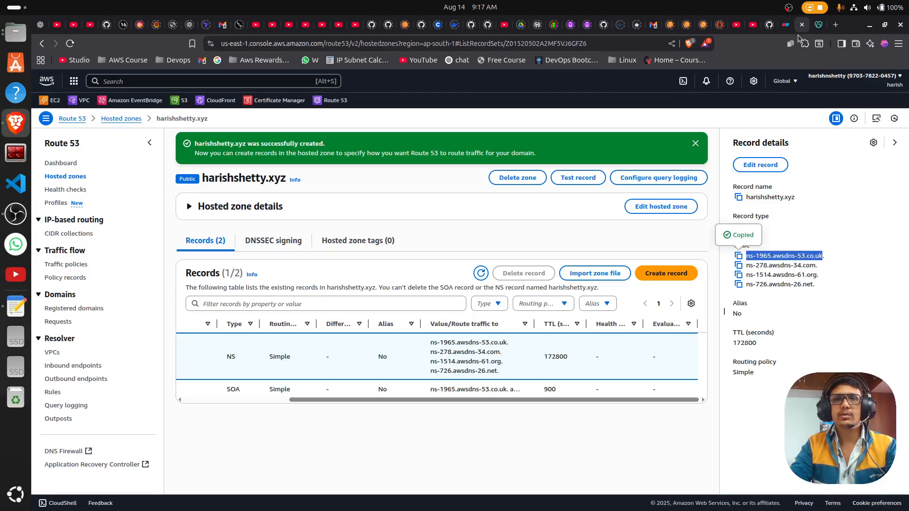
Step: Switch to GoDaddy, go to the domain's DNS nameserver settings and open the nameservers for editing
{"action": "left_click", "coordinate": [817, 25]}
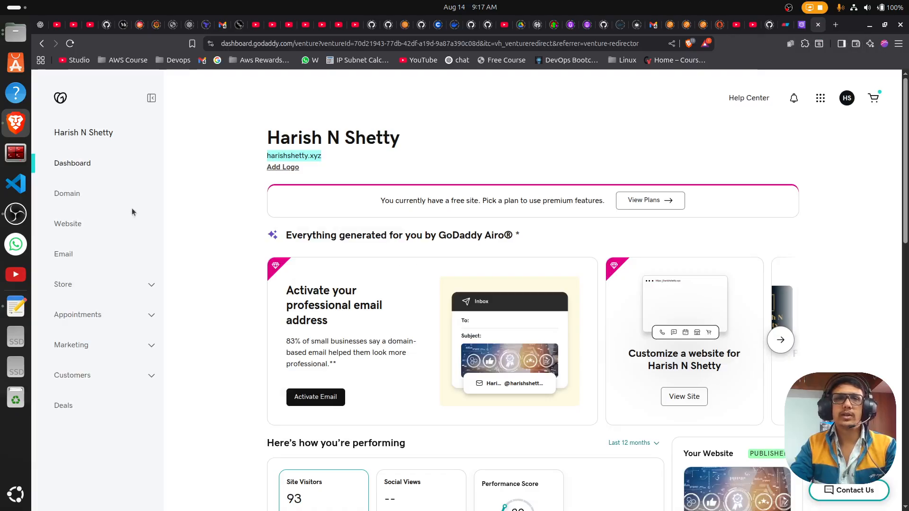
{"action": "left_click", "coordinate": [59, 193]}
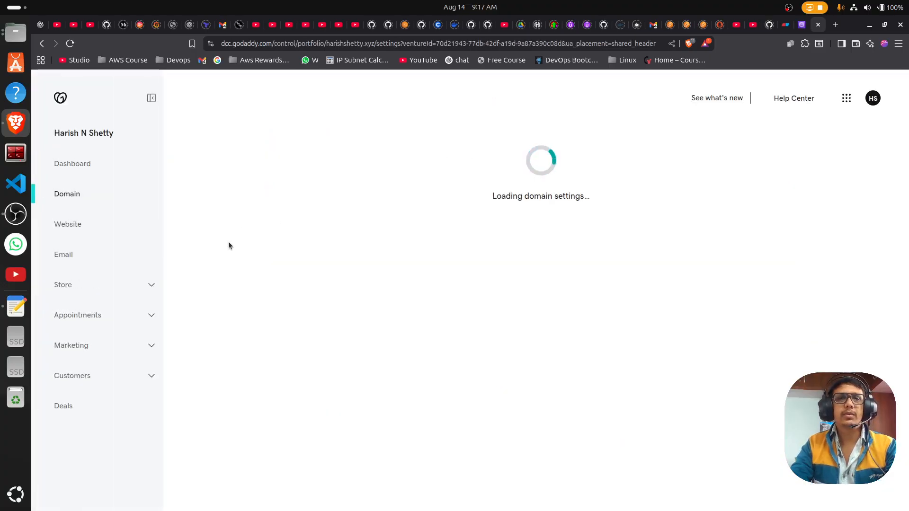
{"action": "left_click", "coordinate": [317, 283]}
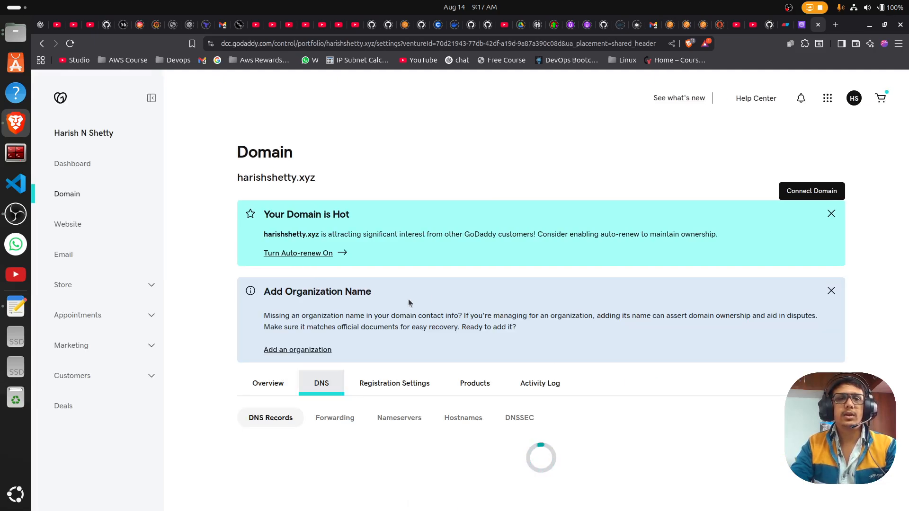
{"action": "scroll", "coordinate": [391, 298], "scroll_direction": "down", "scroll_amount": 3}
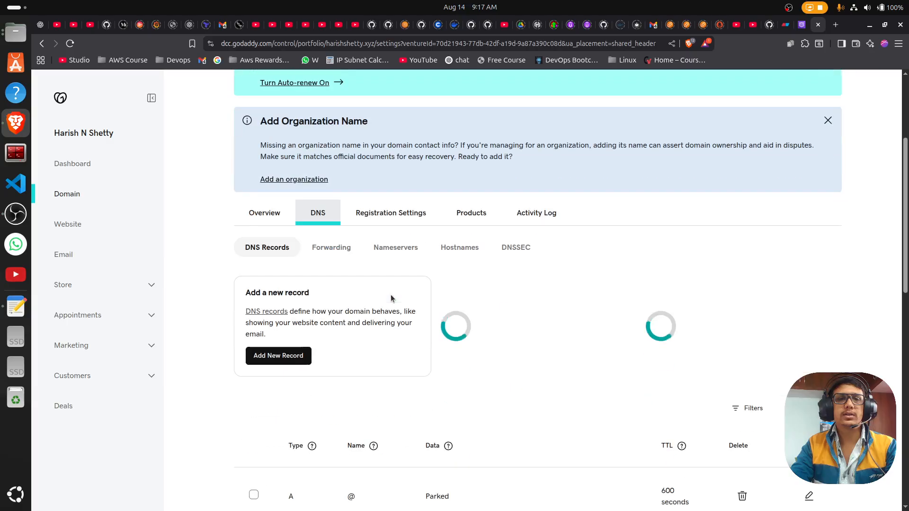
{"action": "left_click", "coordinate": [403, 251]}
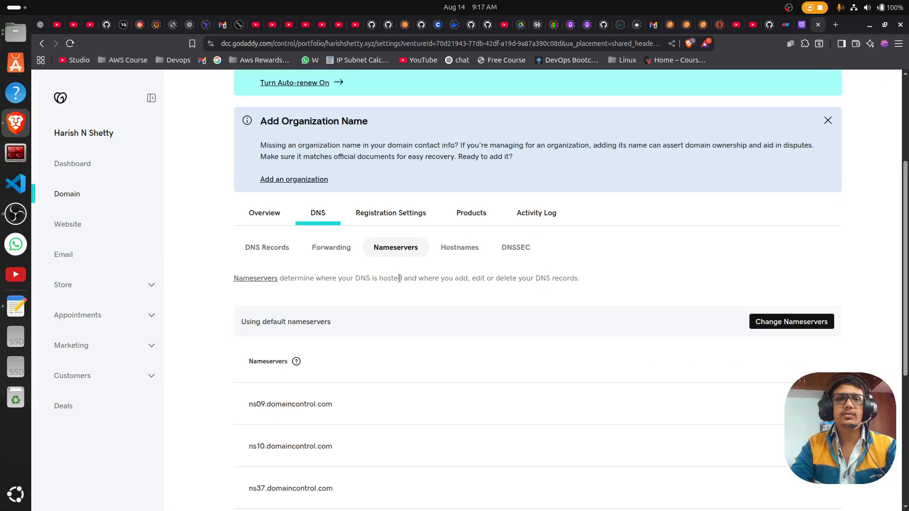
{"action": "scroll", "coordinate": [422, 298], "scroll_direction": "down", "scroll_amount": 2}
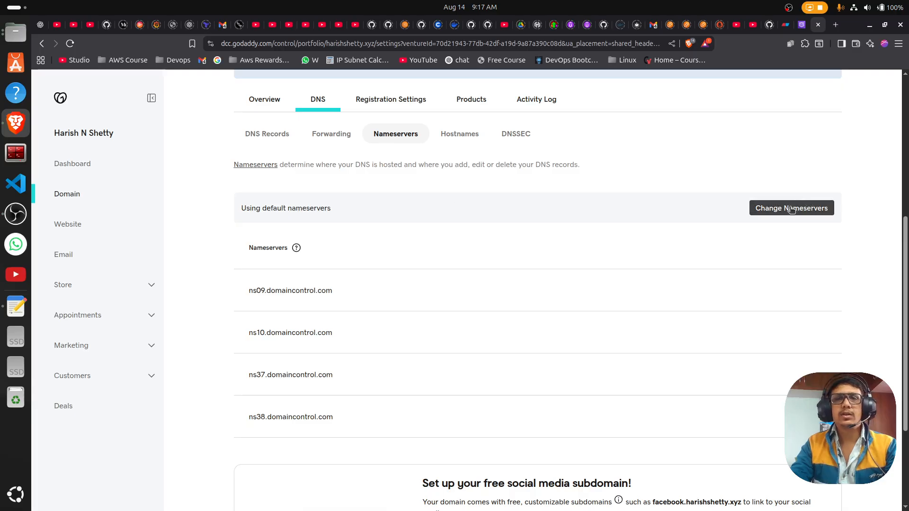
{"action": "left_click", "coordinate": [790, 208]}
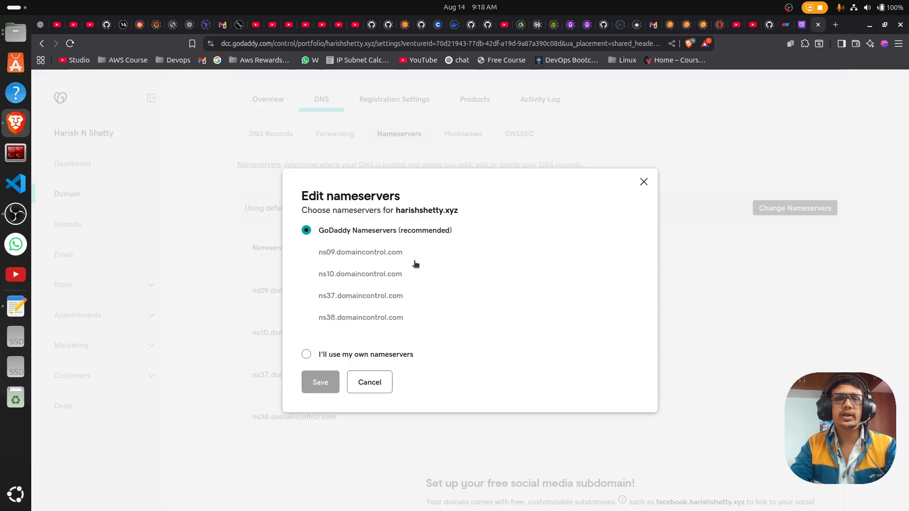
Step: Choose to use own nameservers for the domain and enter the copied ns-1965.awsdns-53.co.uk as the first nameserver
{"action": "left_click", "coordinate": [405, 354]}
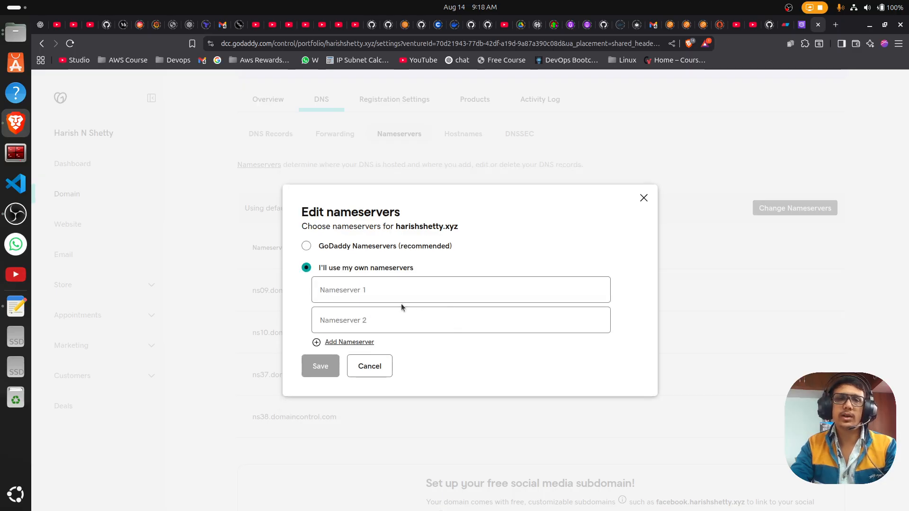
{"action": "left_click", "coordinate": [381, 293]}
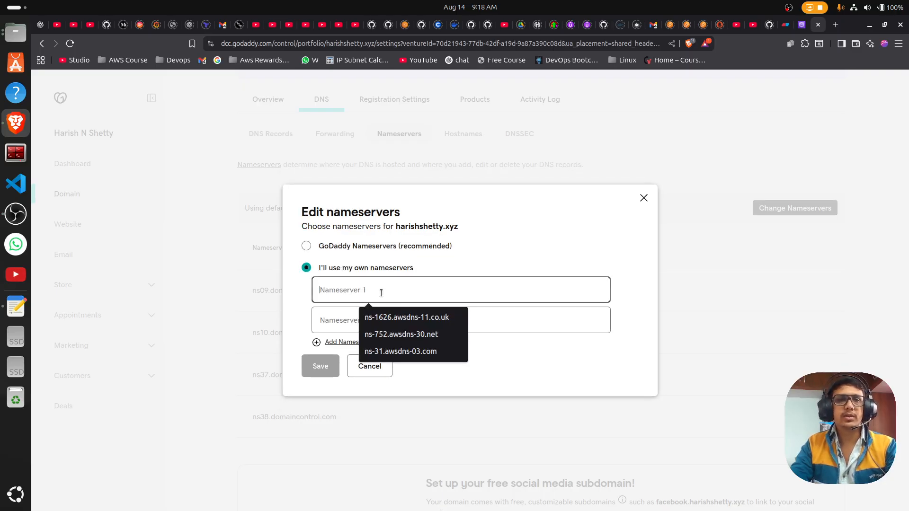
{"action": "key", "text": "ctrl+v"}
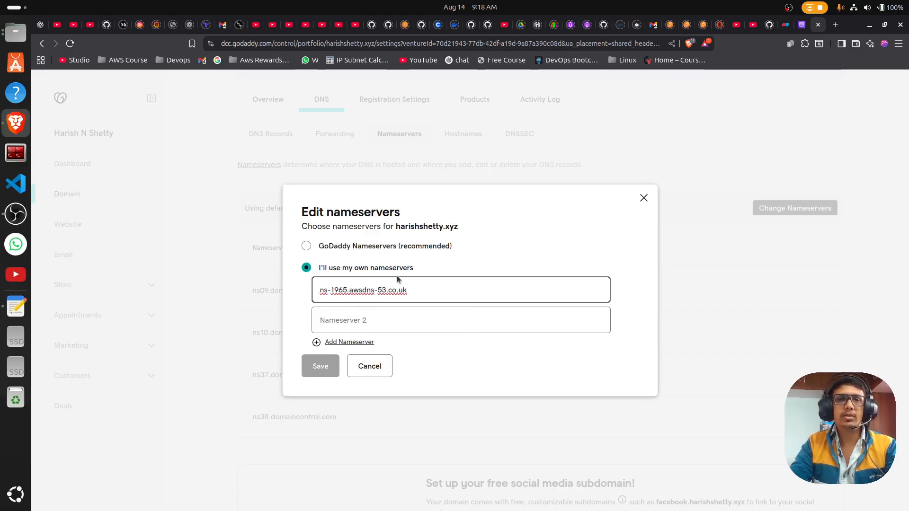
Step: Copy the NS record's second value, ns-278.awsdns-34.com, from Route 53 and enter it as the second nameserver in GoDaddy
{"action": "left_click", "coordinate": [389, 328]}
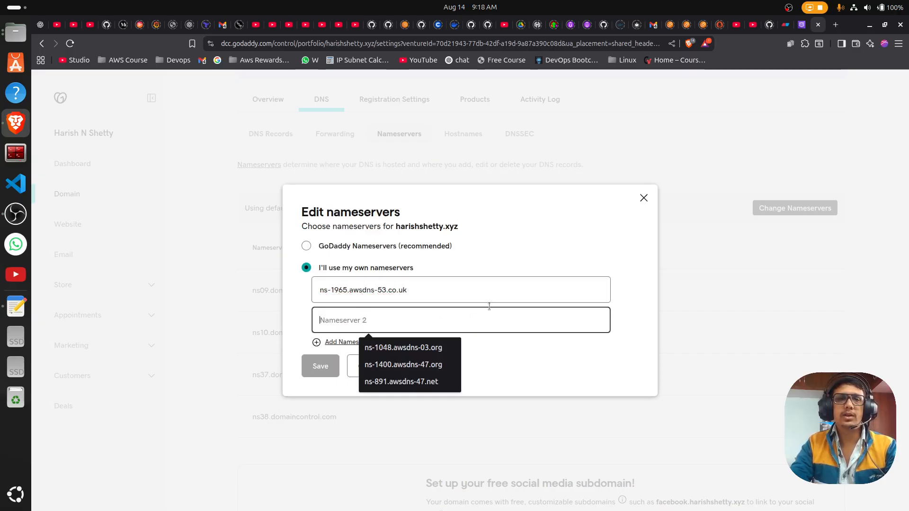
{"action": "left_click", "coordinate": [798, 28]}
{"action": "left_click", "coordinate": [739, 265]}
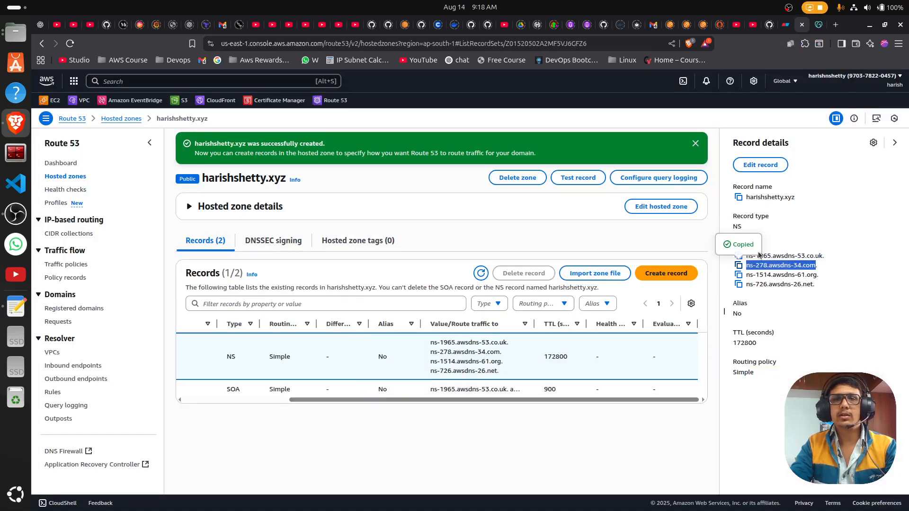
{"action": "left_click", "coordinate": [815, 26]}
{"action": "left_click", "coordinate": [365, 326]}
{"action": "key", "text": "ctrl+v"}
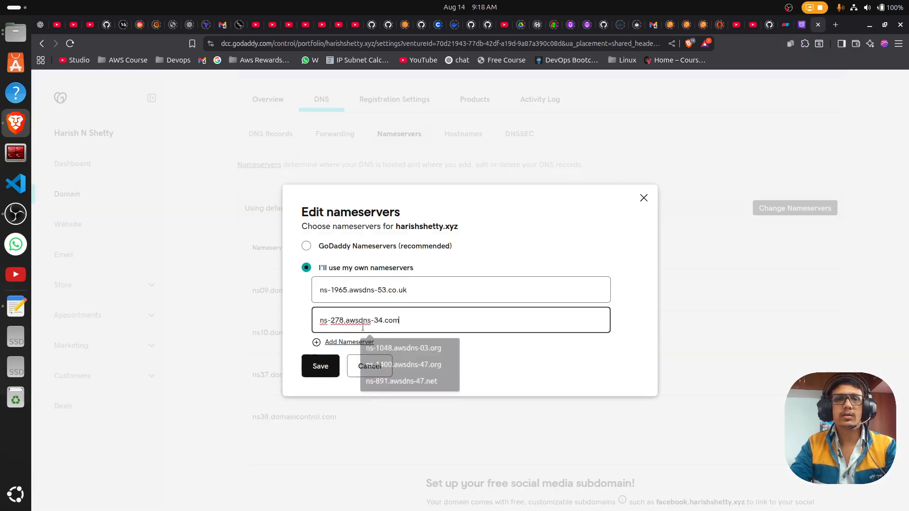
Step: Add a third nameserver entry in GoDaddy and fill it with ns-1514.awsdns-61.org copied from the Route 53 NS record
{"action": "left_click", "coordinate": [340, 342]}
{"action": "left_click", "coordinate": [803, 24]}
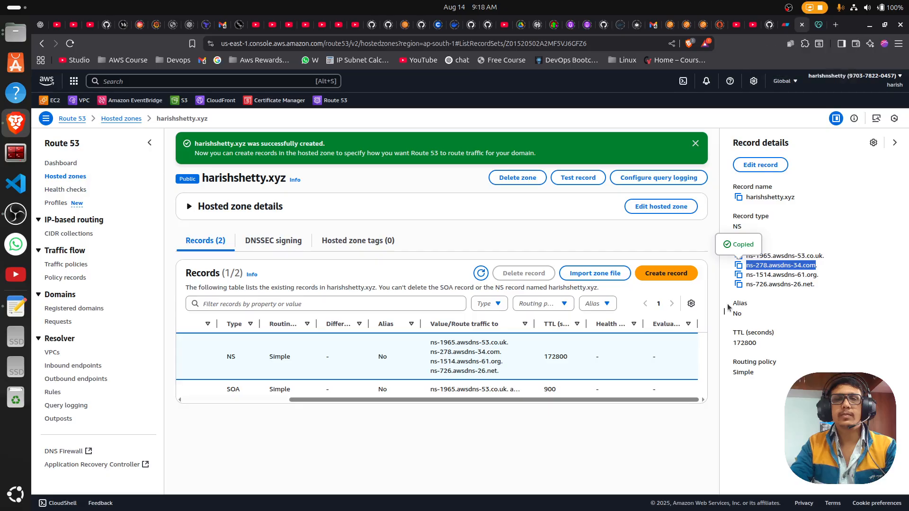
{"action": "left_click", "coordinate": [738, 275]}
{"action": "left_click", "coordinate": [818, 26]}
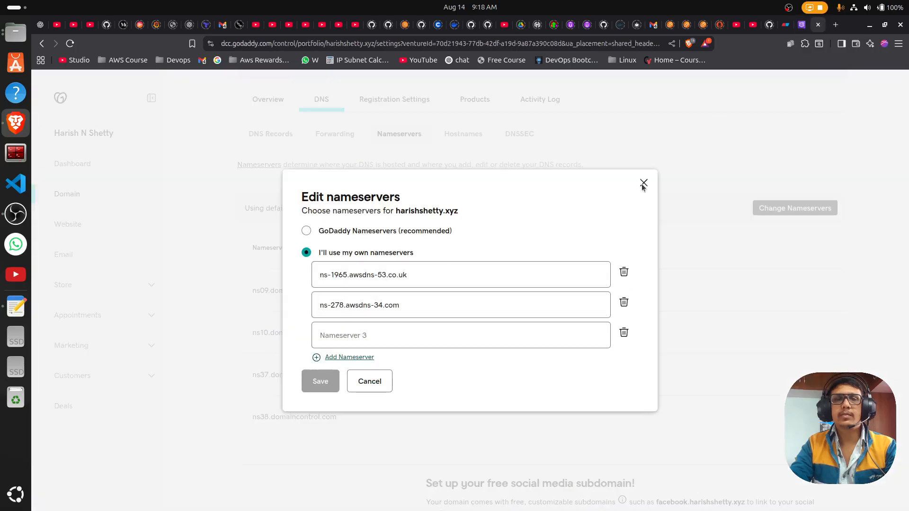
{"action": "left_click", "coordinate": [334, 328]}
{"action": "key", "text": "ctrl+v"}
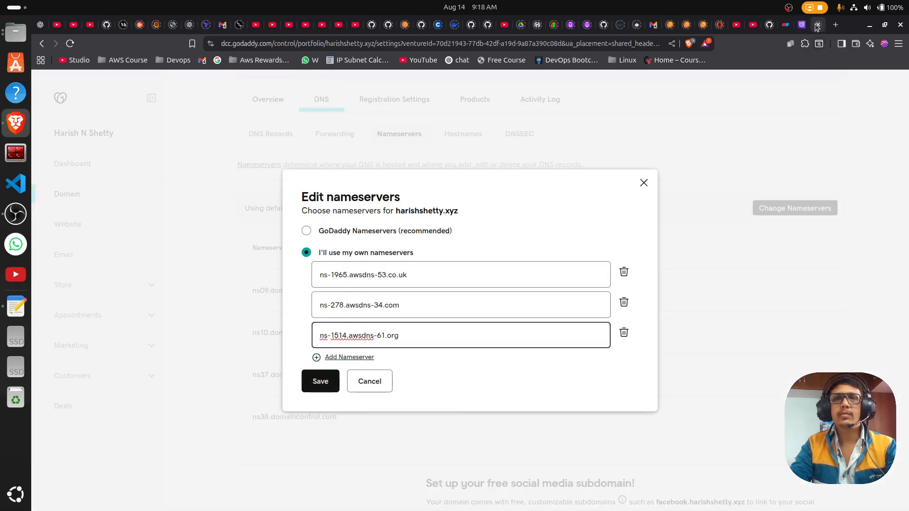
Step: Copy ns-726.awsdns-26.net from Route 53, add it as the fourth nameserver in GoDaddy and save the custom nameservers
{"action": "left_click", "coordinate": [799, 24]}
{"action": "left_click", "coordinate": [738, 284]}
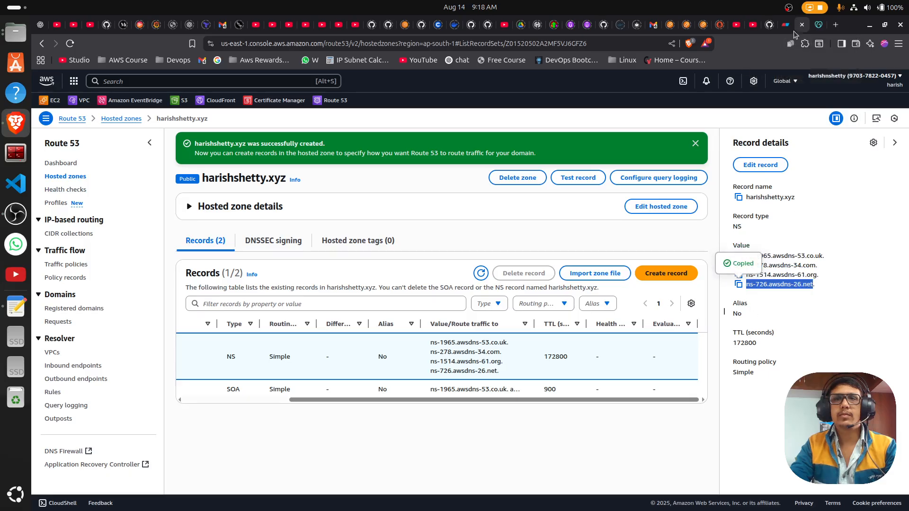
{"action": "left_click", "coordinate": [818, 24]}
{"action": "left_click", "coordinate": [356, 358]}
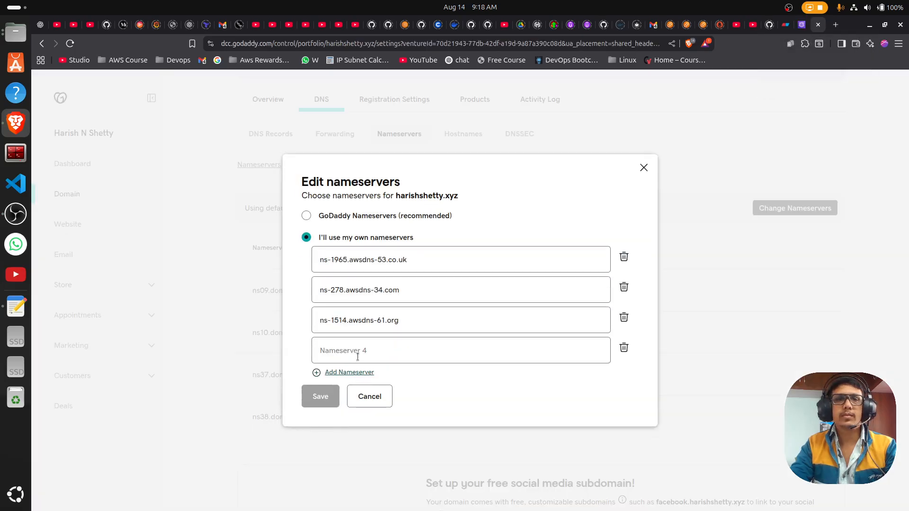
{"action": "left_click", "coordinate": [360, 350]}
{"action": "key", "text": "ctrl+v"}
{"action": "left_click", "coordinate": [521, 391]}
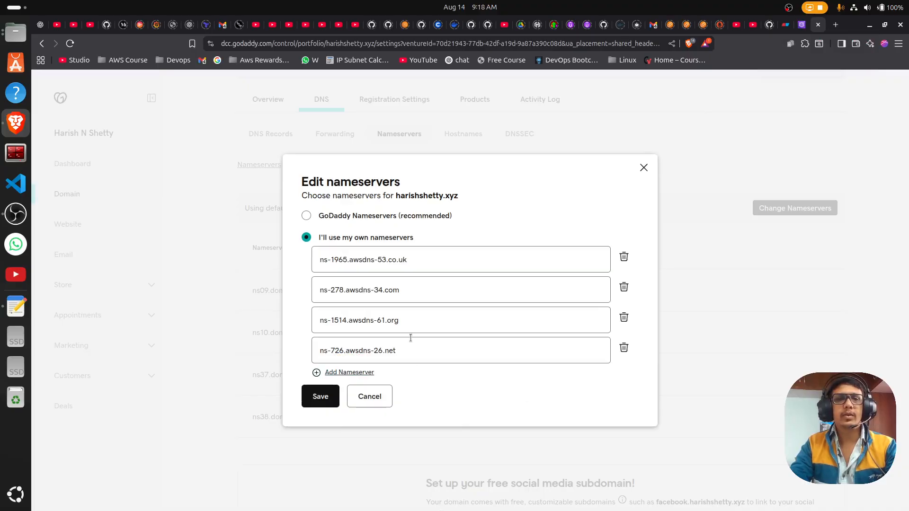
{"action": "left_click", "coordinate": [324, 395]}
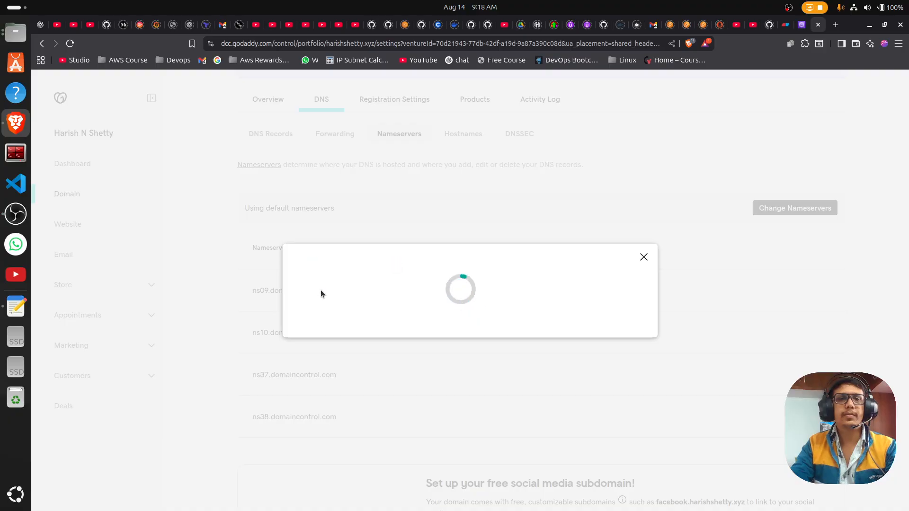
{"action": "left_click", "coordinate": [218, 332]}
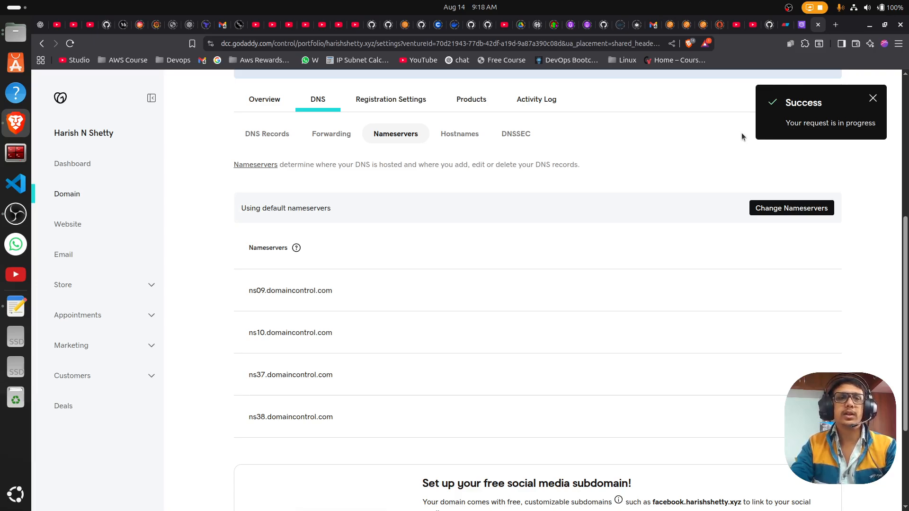
Step: Switch to the architecture diagram in Eraser and highlight its ACM N Virginia element
{"action": "left_click", "coordinate": [801, 25]}
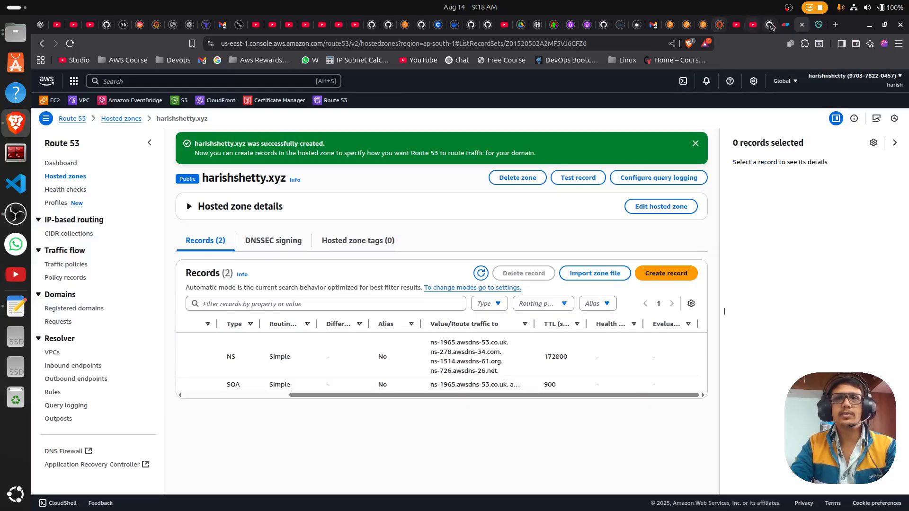
{"action": "left_click", "coordinate": [786, 26]}
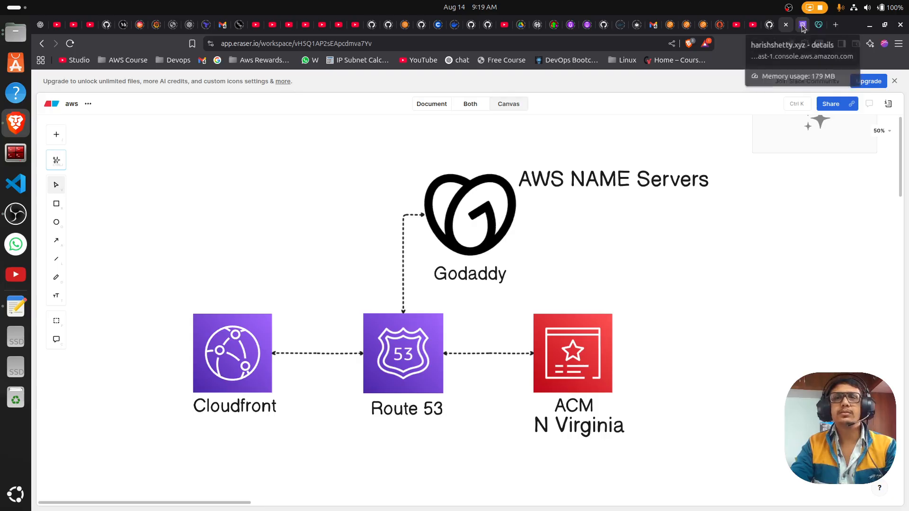
{"action": "left_click_drag", "start_coordinate": [687, 456], "coordinate": [474, 308]}
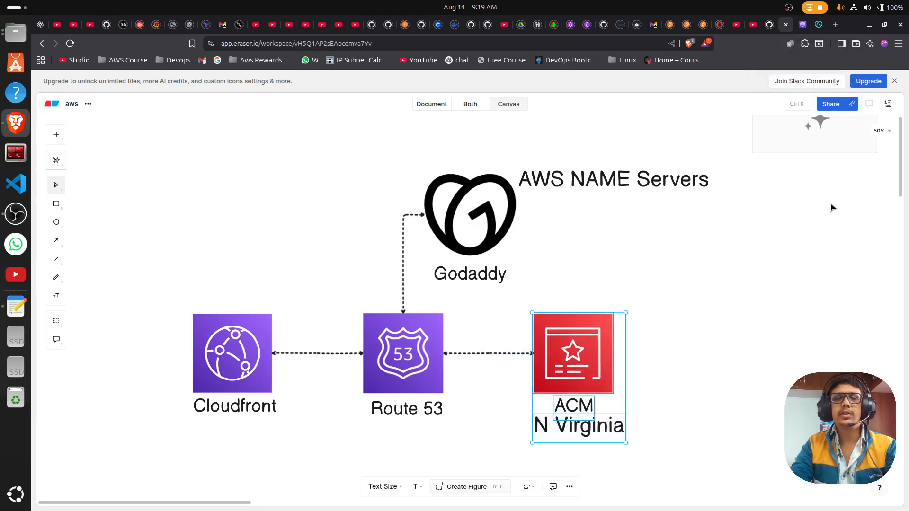
Step: Return to the AWS console, search the services for acm and open Certificate Manager in a new browser tab
{"action": "left_click", "coordinate": [802, 24]}
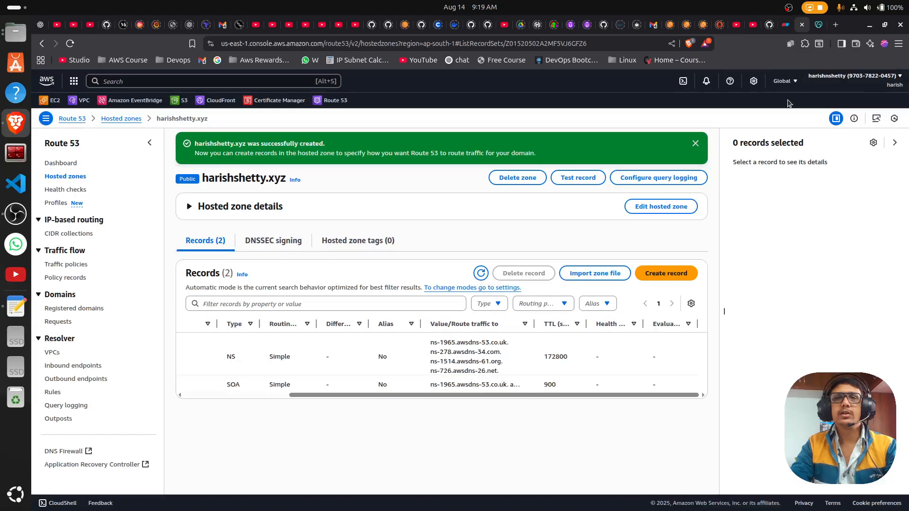
{"action": "left_click", "coordinate": [182, 81]}
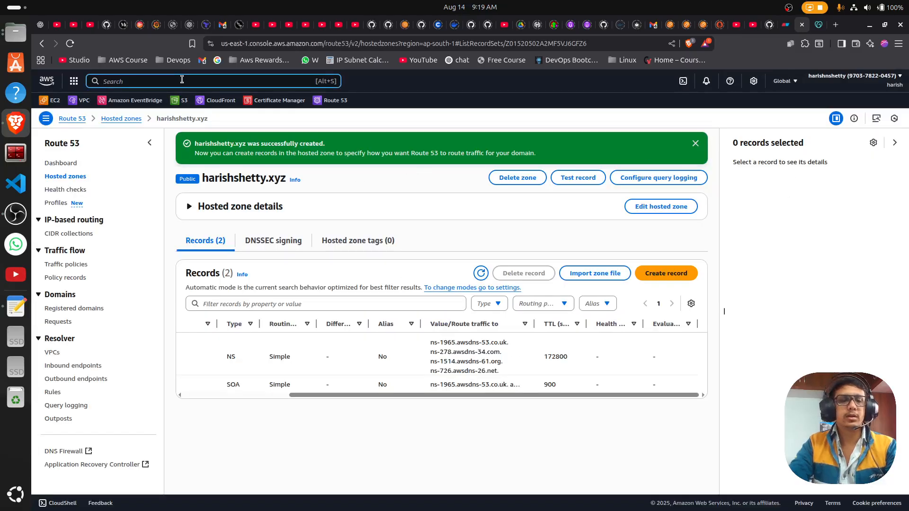
{"action": "type", "text": "acm-PCA"}
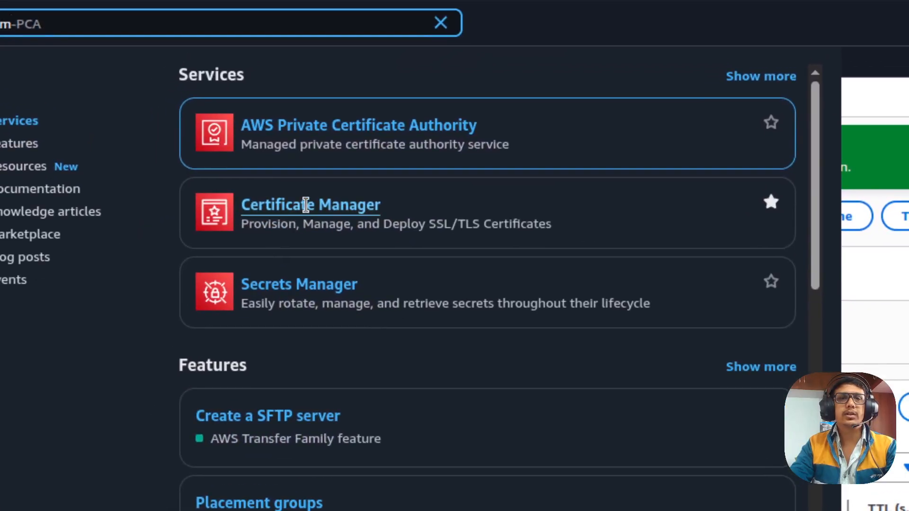
{"action": "left_click", "coordinate": [306, 205], "text": "ctrl"}
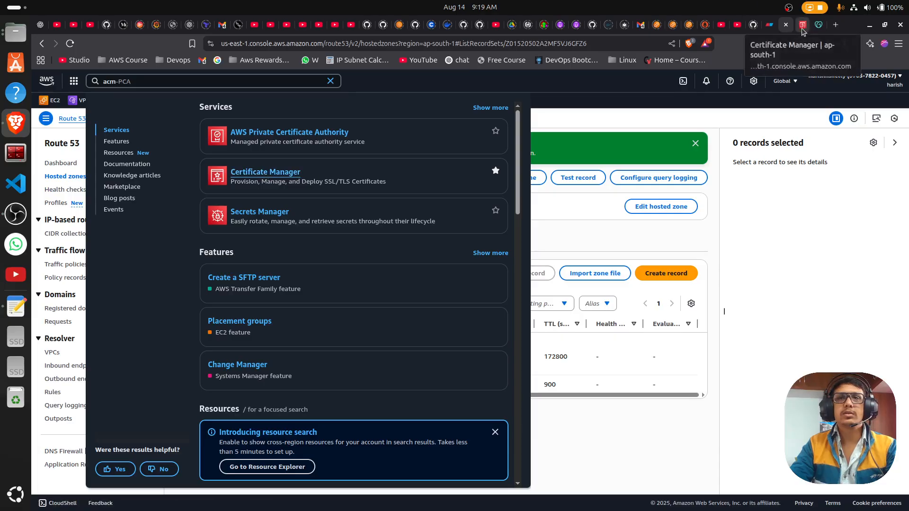
{"action": "left_click", "coordinate": [802, 28]}
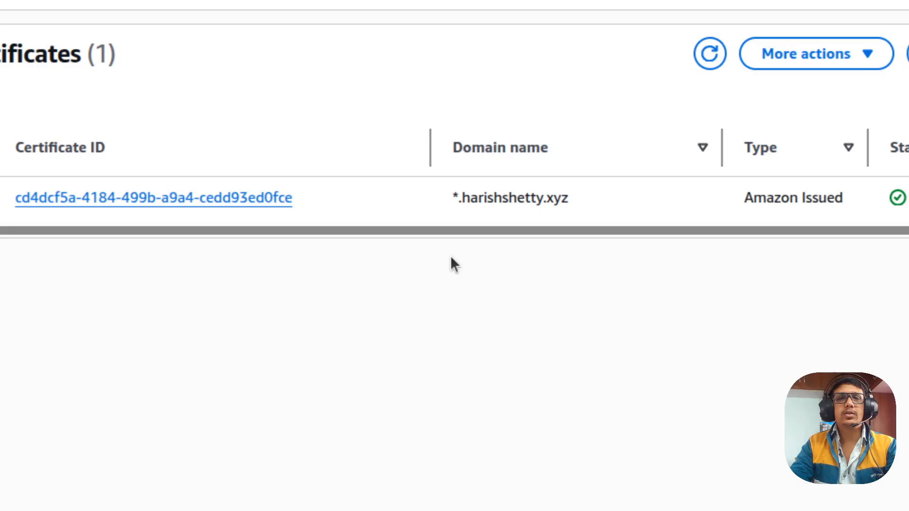
Step: Examine the wildcard domain name of the Mumbai certificate, and highlight the Cloudfront element in the Eraser diagram
{"action": "double_click", "coordinate": [453, 238]}
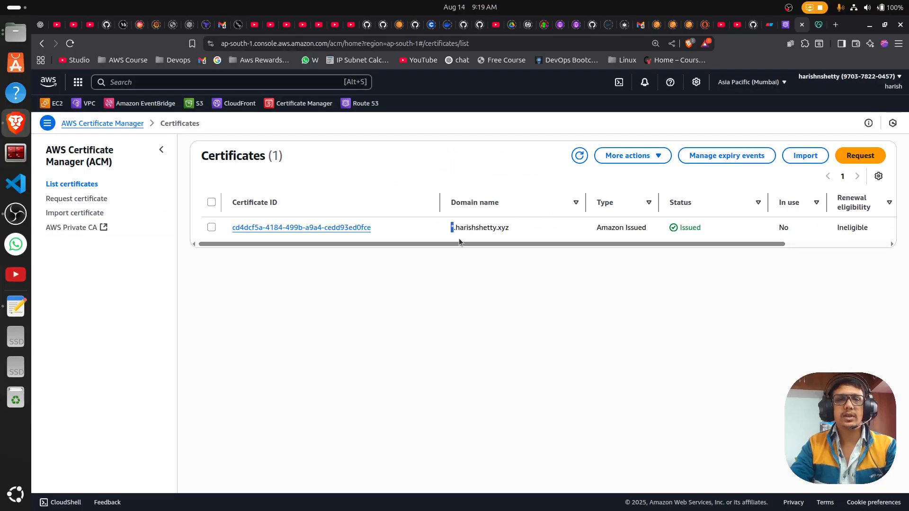
{"action": "left_click", "coordinate": [624, 232]}
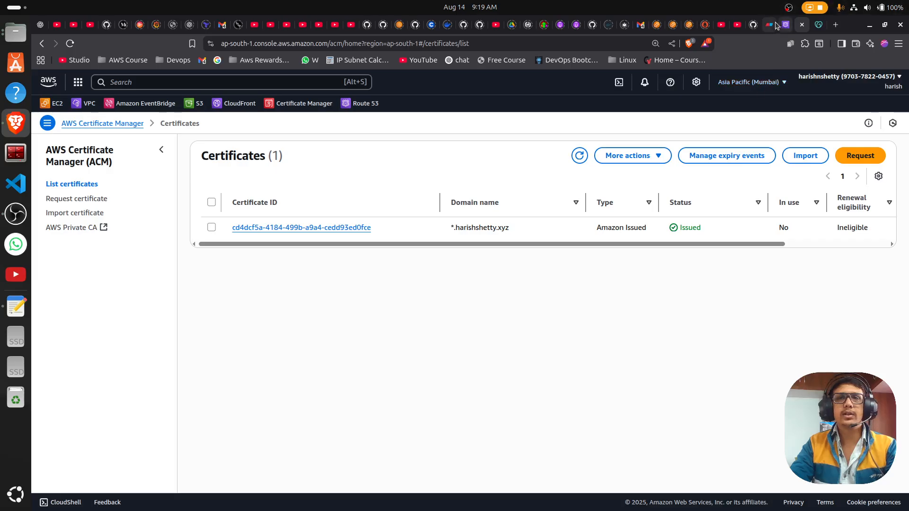
{"action": "left_click", "coordinate": [715, 32]}
{"action": "left_click_drag", "start_coordinate": [171, 303], "coordinate": [317, 454]}
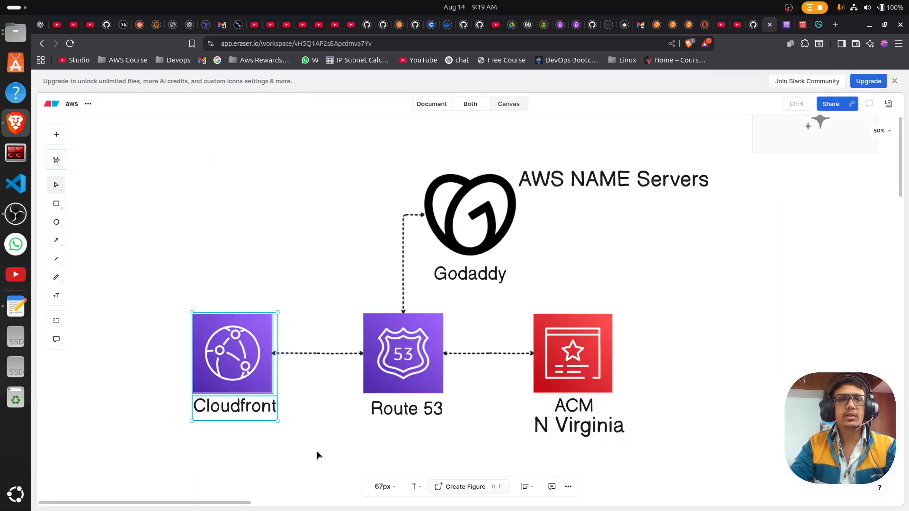
Step: Return to Certificate Manager and change the AWS region to N. Virginia (us-east-1)
{"action": "left_click", "coordinate": [803, 25]}
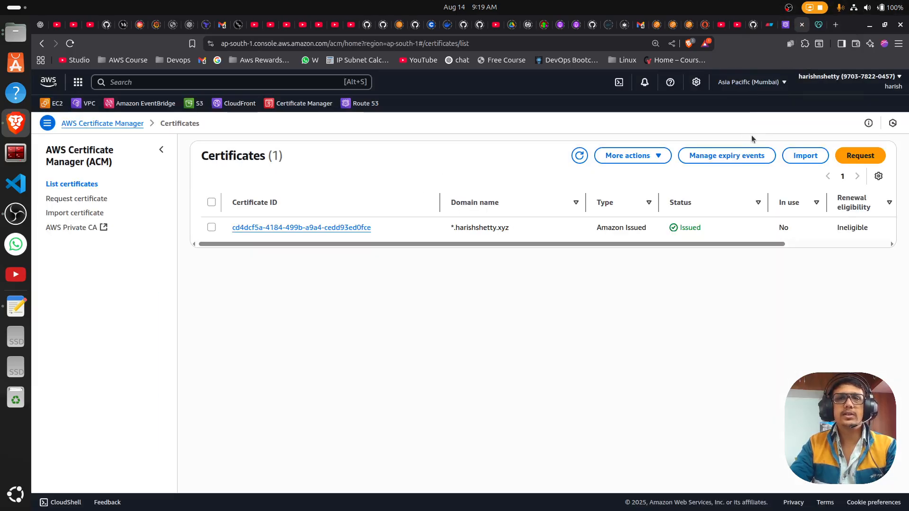
{"action": "left_click", "coordinate": [753, 85]}
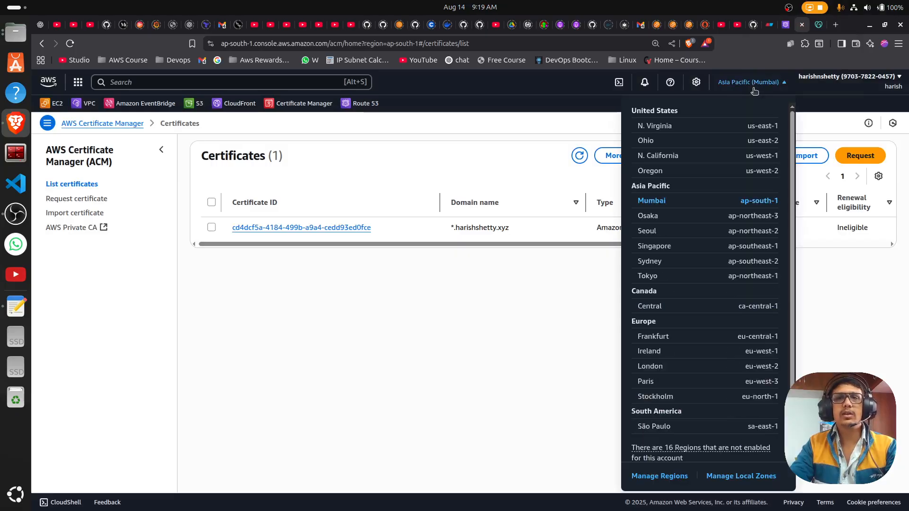
{"action": "left_click", "coordinate": [672, 128]}
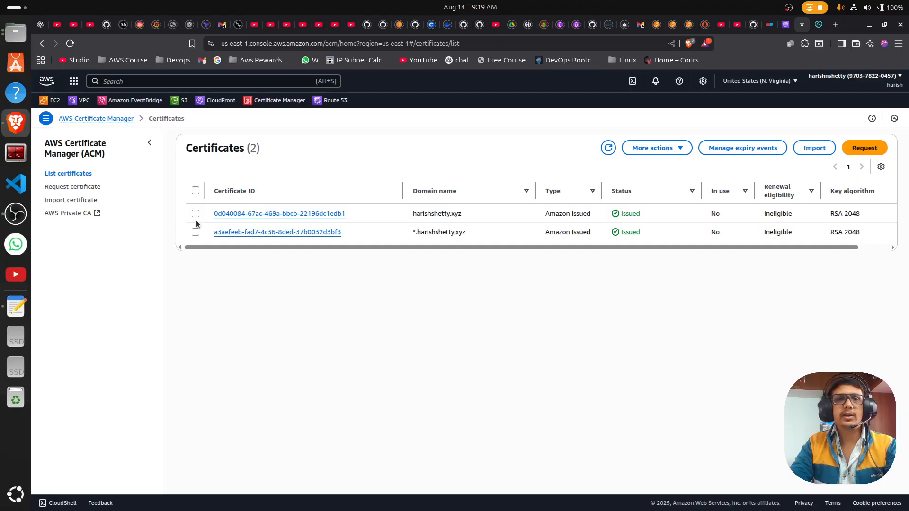
Step: Delete the non-wildcard certificate for the root domain, confirming with "delete", then refresh the certificate list and dismiss the notification
{"action": "left_click", "coordinate": [195, 213]}
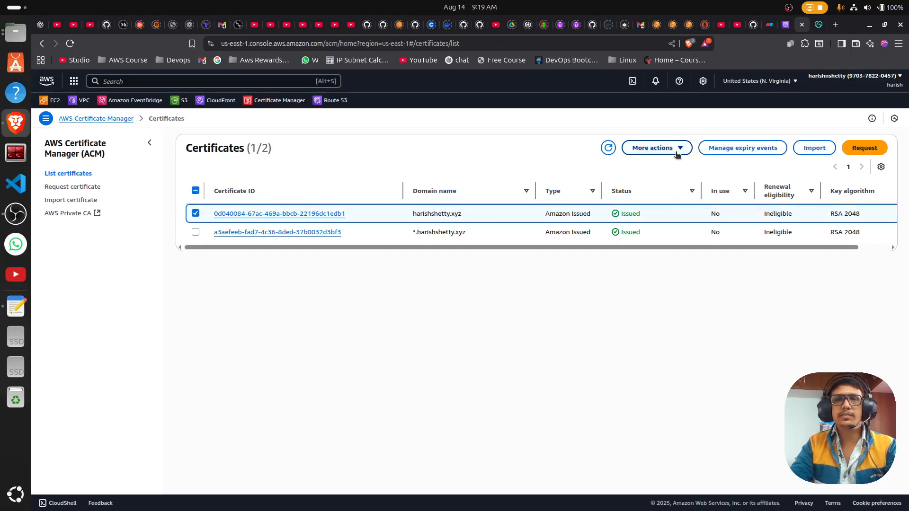
{"action": "left_click", "coordinate": [679, 150]}
{"action": "left_click", "coordinate": [649, 194]}
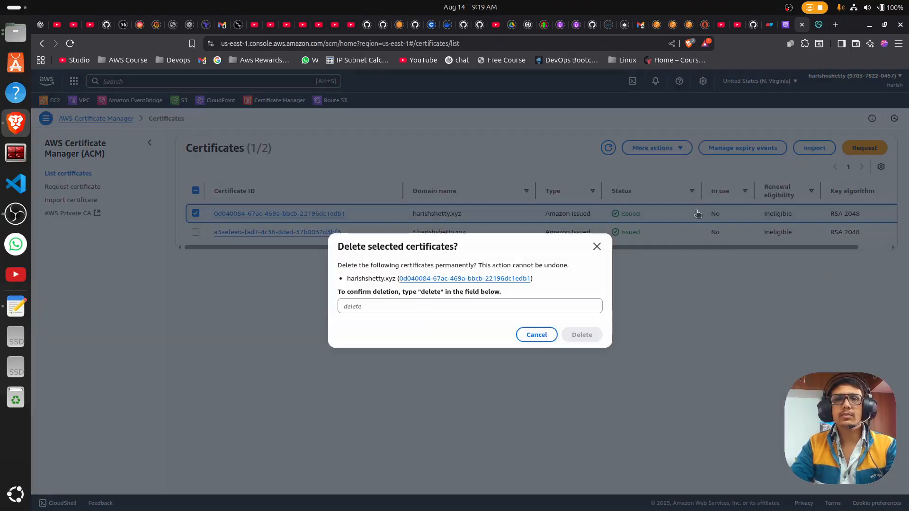
{"action": "left_click", "coordinate": [407, 305]}
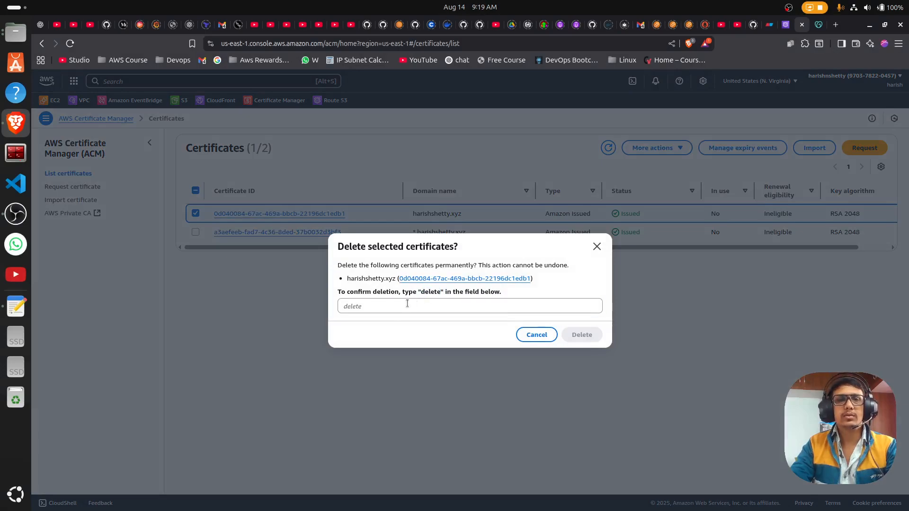
{"action": "key", "text": "ctrl+v"}
{"action": "left_click", "coordinate": [576, 335]}
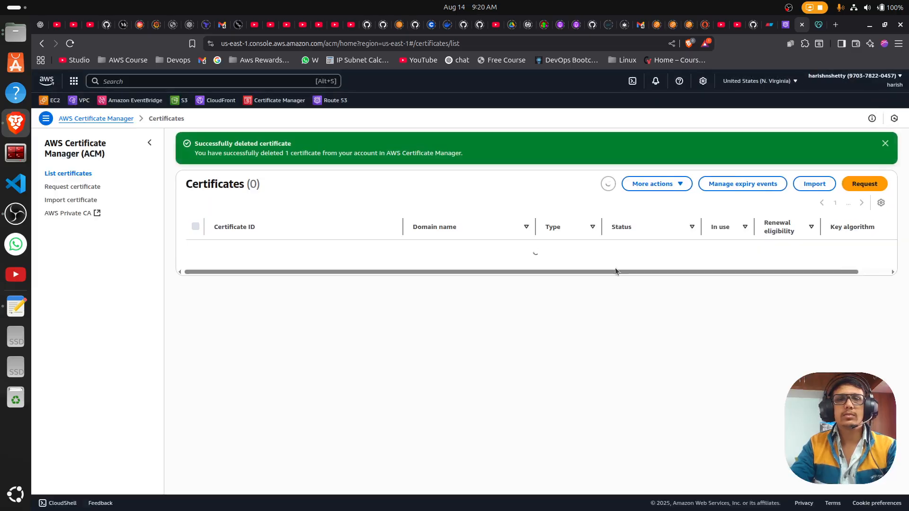
{"action": "left_click", "coordinate": [608, 184]}
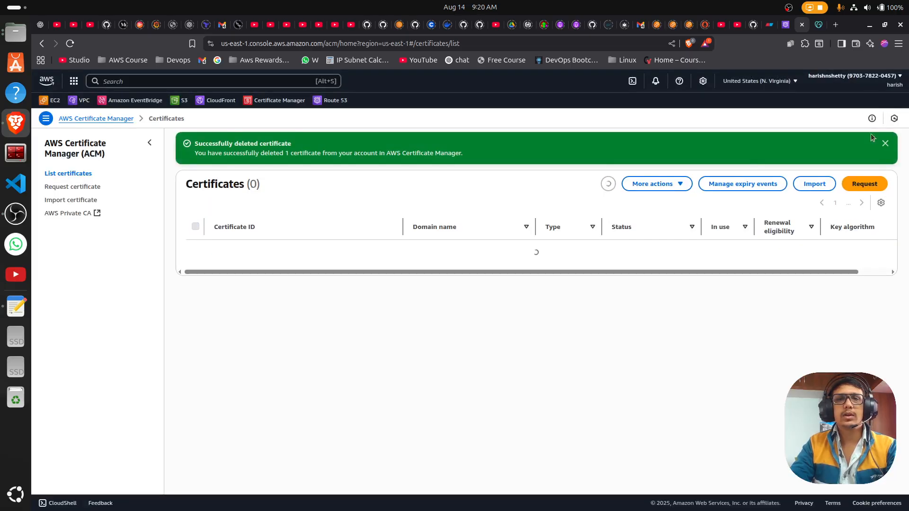
{"action": "left_click", "coordinate": [885, 144]}
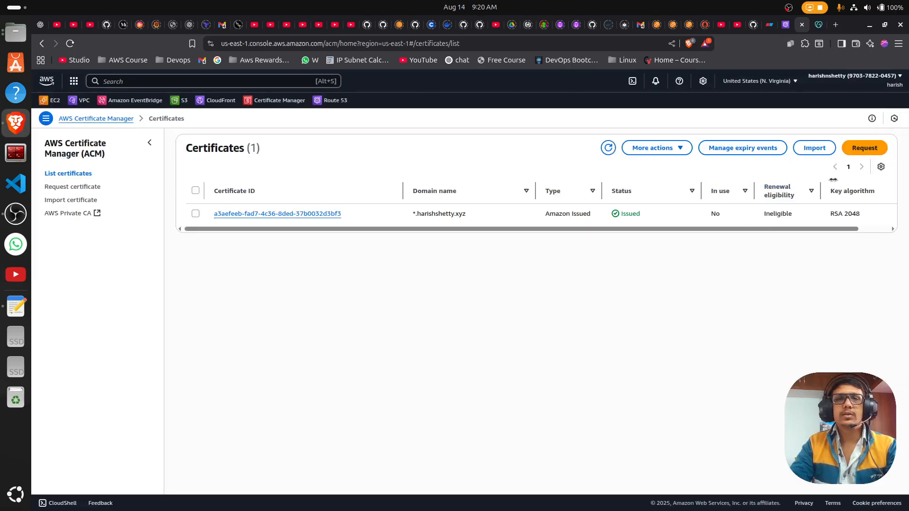
Step: Start a certificate request, sign in to the AWS console again, and proceed with a public certificate
{"action": "left_click", "coordinate": [864, 148]}
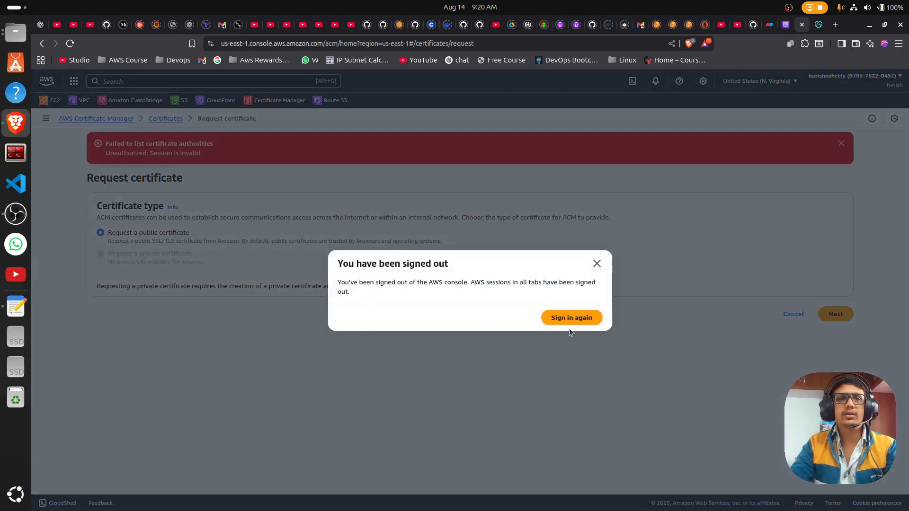
{"action": "left_click", "coordinate": [576, 322]}
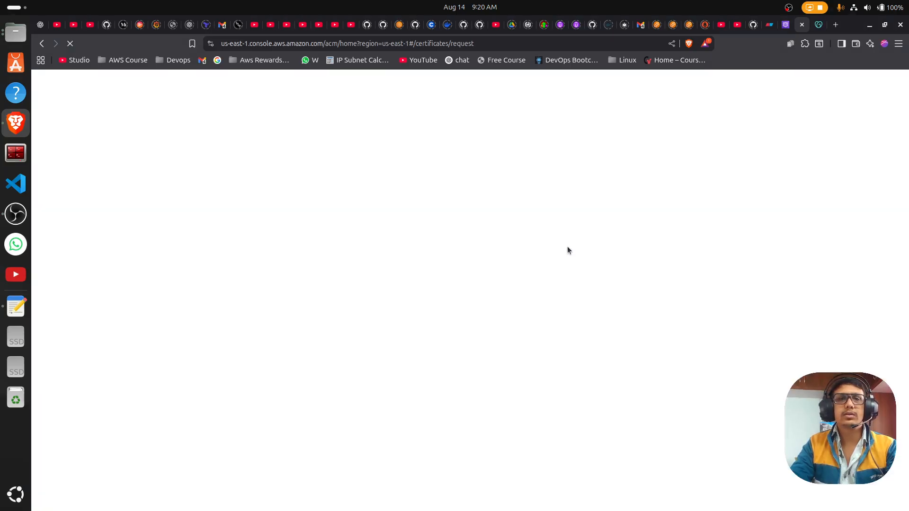
{"action": "left_click", "coordinate": [13, 220]}
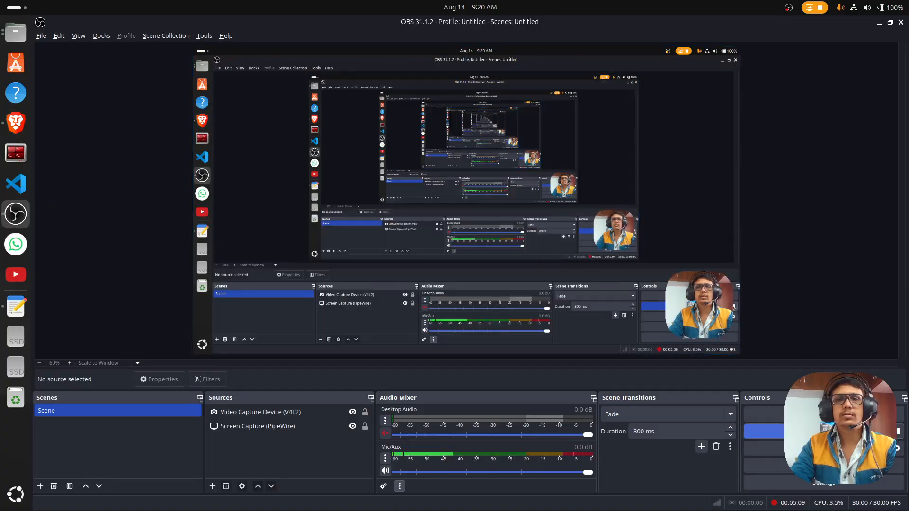
{"action": "left_click", "coordinate": [17, 123]}
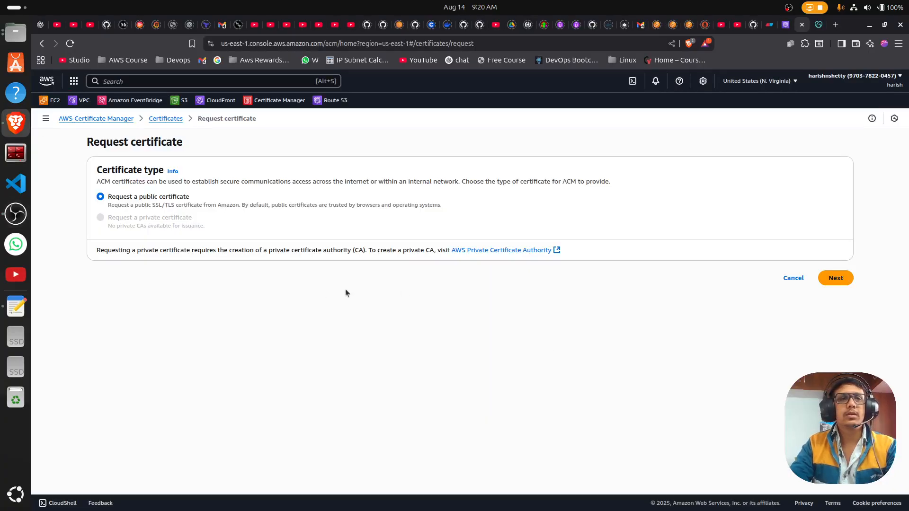
{"action": "left_click", "coordinate": [836, 278]}
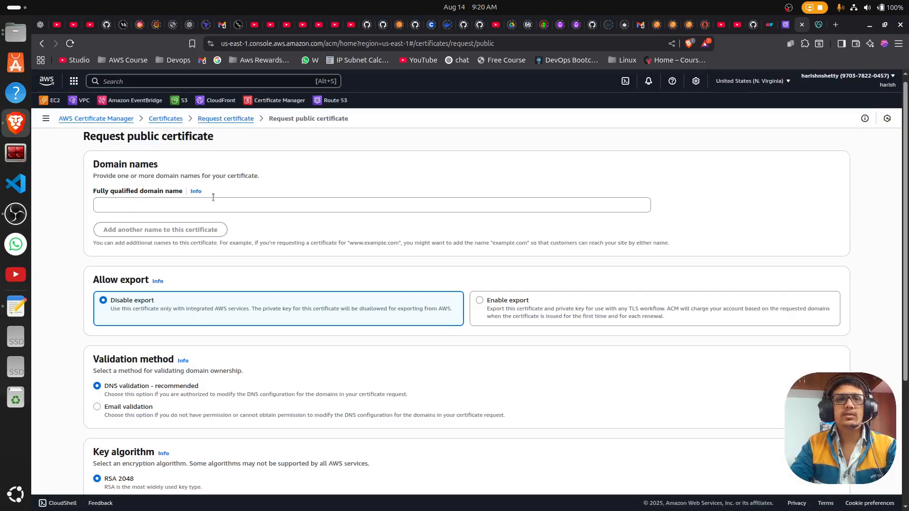
Step: Copy the root domain name from the GoDaddy domain page and enter it as the certificate's fully qualified domain name
{"action": "left_click", "coordinate": [124, 202]}
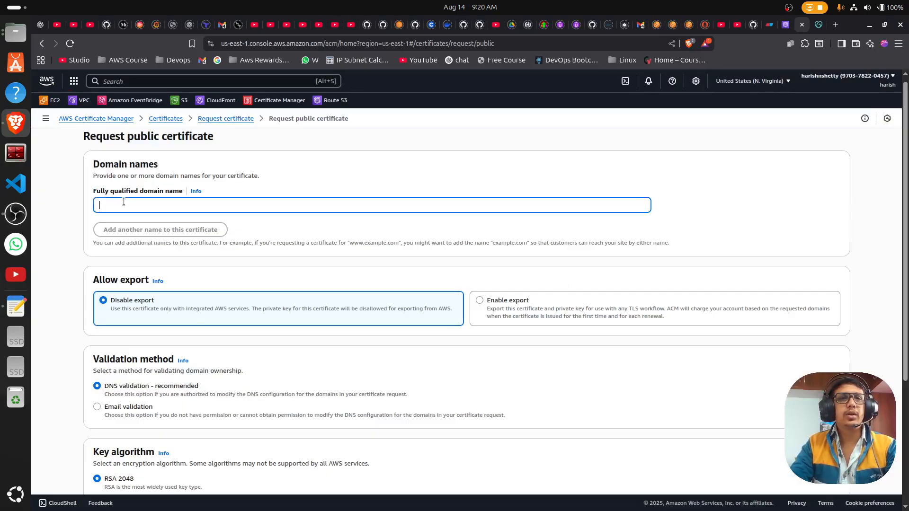
{"action": "left_click", "coordinate": [816, 25]}
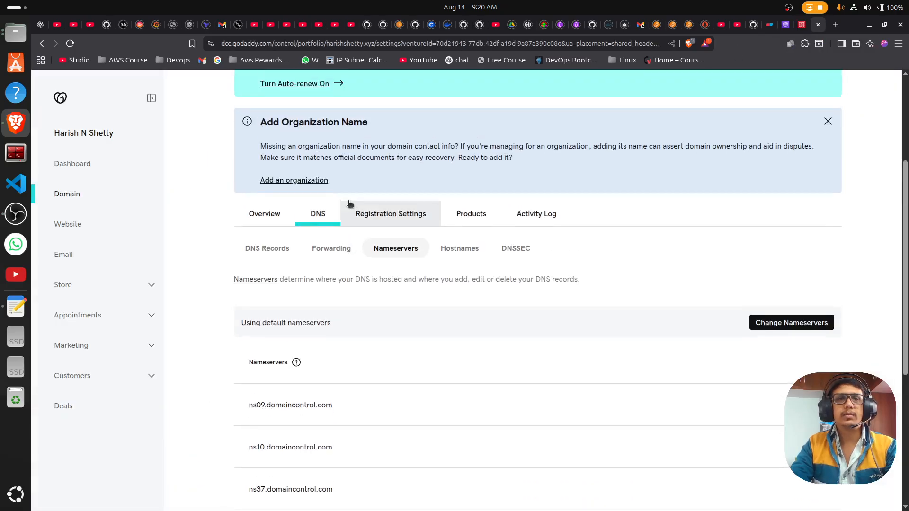
{"action": "scroll", "coordinate": [349, 203], "scroll_direction": "up", "scroll_amount": 4}
{"action": "left_click_drag", "start_coordinate": [315, 179], "coordinate": [233, 179]}
{"action": "right_click", "coordinate": [246, 181]}
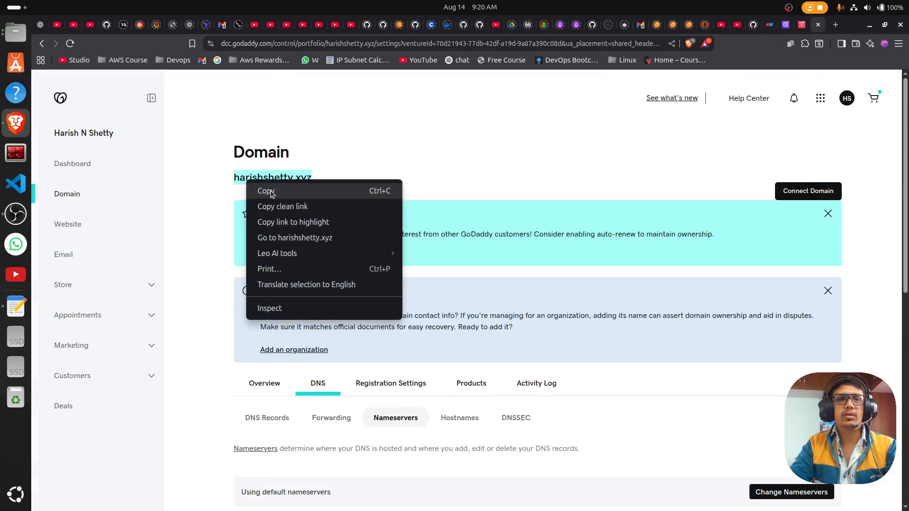
{"action": "left_click", "coordinate": [266, 191]}
{"action": "left_click", "coordinate": [802, 25]}
{"action": "key", "text": "ctrl+v"}
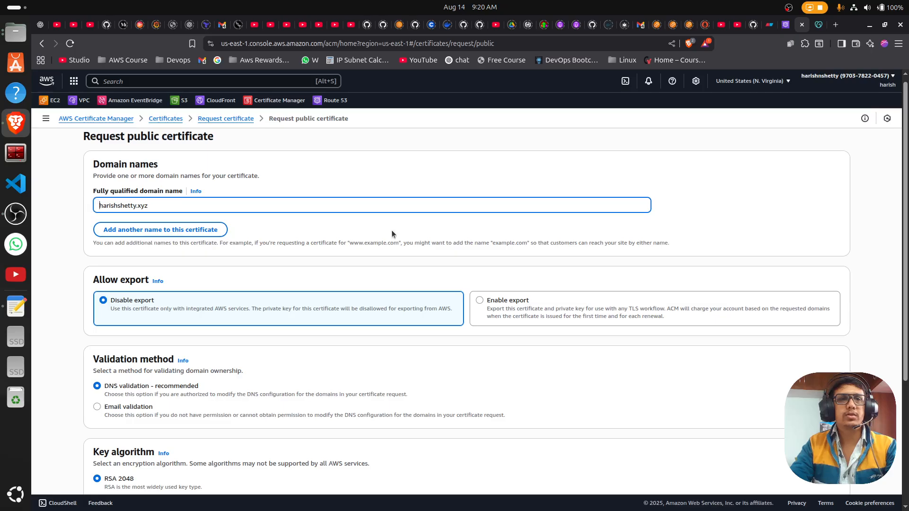
{"action": "type", "text": "*."}
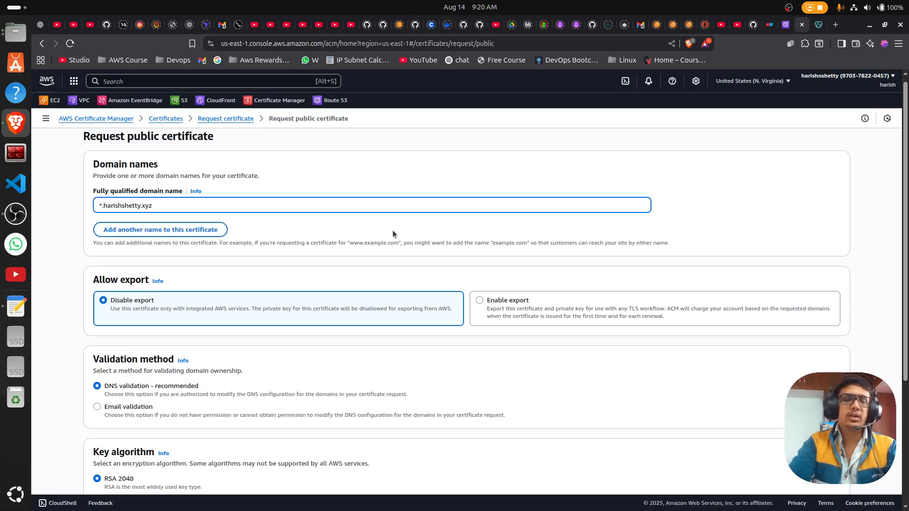
{"action": "key", "text": "BackSpace"}
{"action": "key", "text": "BackSpace"}
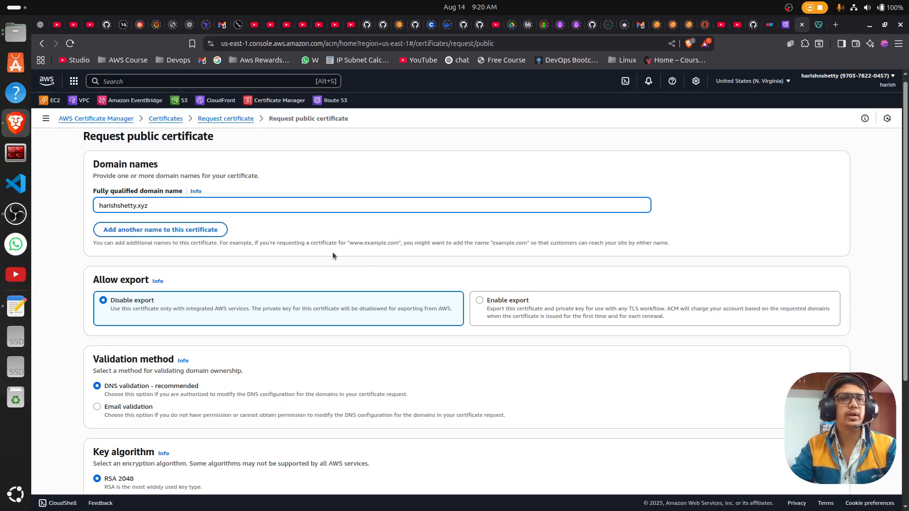
Step: Compare the email option with DNS validation, keep DNS validation as the validation method, and submit the certificate request
{"action": "scroll", "coordinate": [399, 308], "scroll_direction": "down", "scroll_amount": 3}
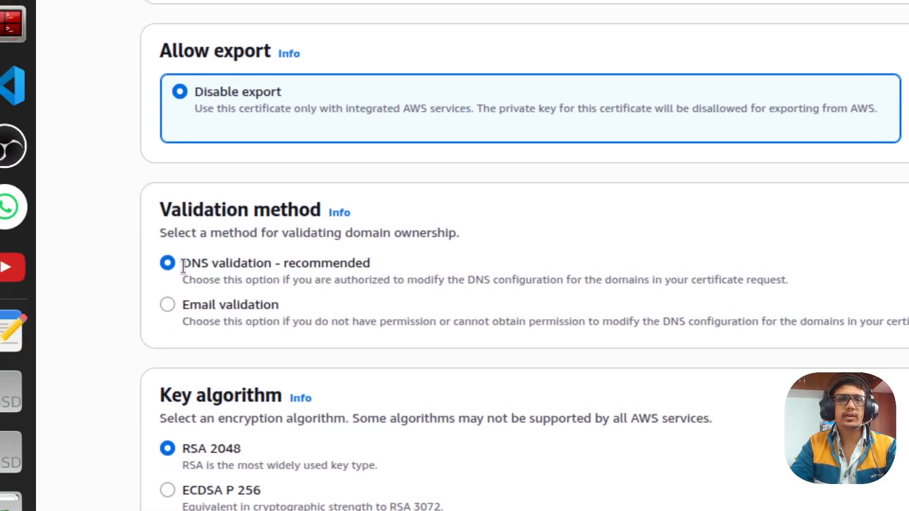
{"action": "left_click", "coordinate": [152, 282]}
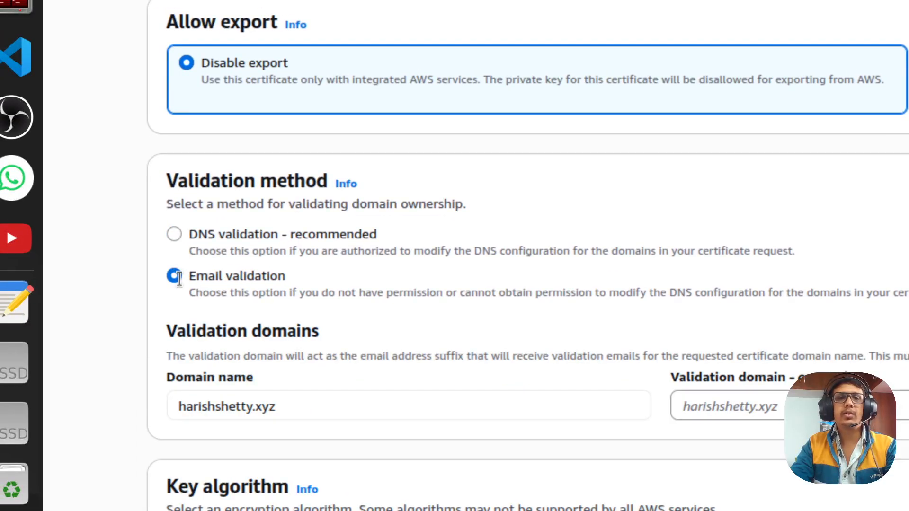
{"action": "left_click", "coordinate": [174, 233]}
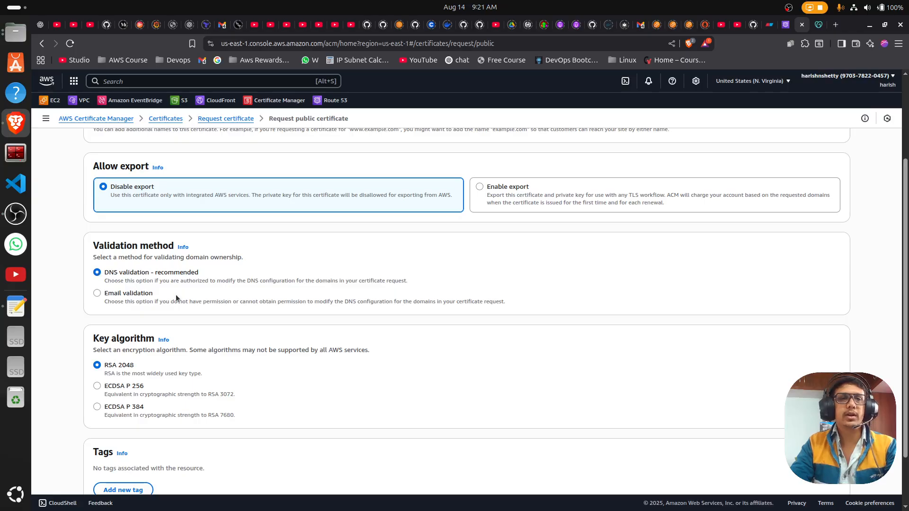
{"action": "scroll", "coordinate": [206, 297], "scroll_direction": "down", "scroll_amount": 2}
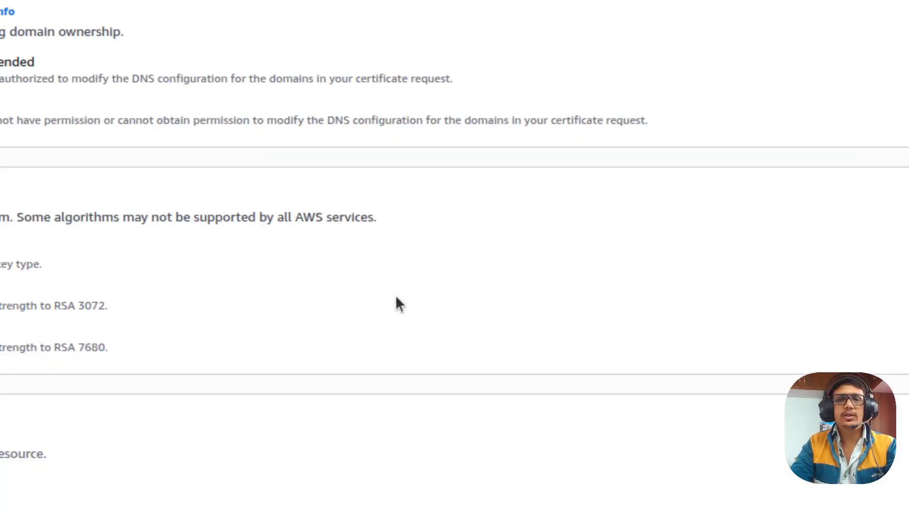
{"action": "left_click", "coordinate": [757, 426]}
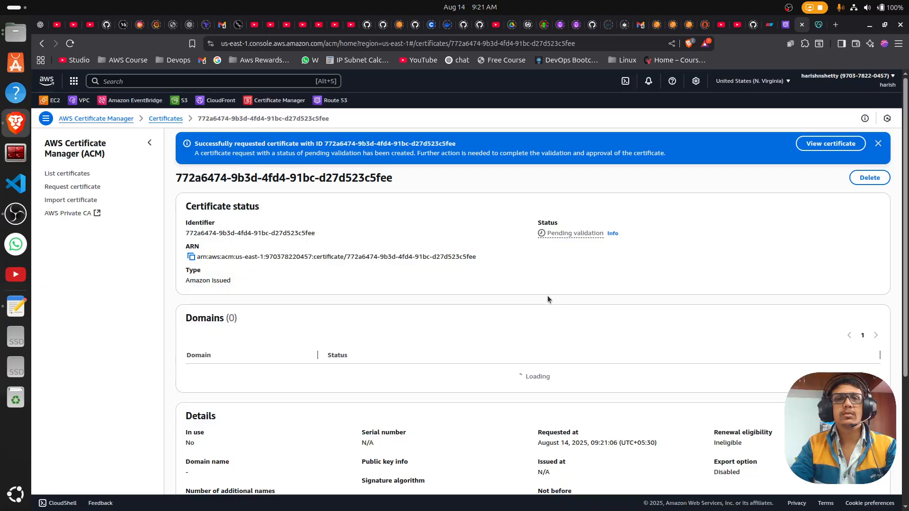
Step: Open the newly requested root-domain certificate from the certificate list and examine its domain status, CNAME name and CNAME value
{"action": "left_click", "coordinate": [170, 119]}
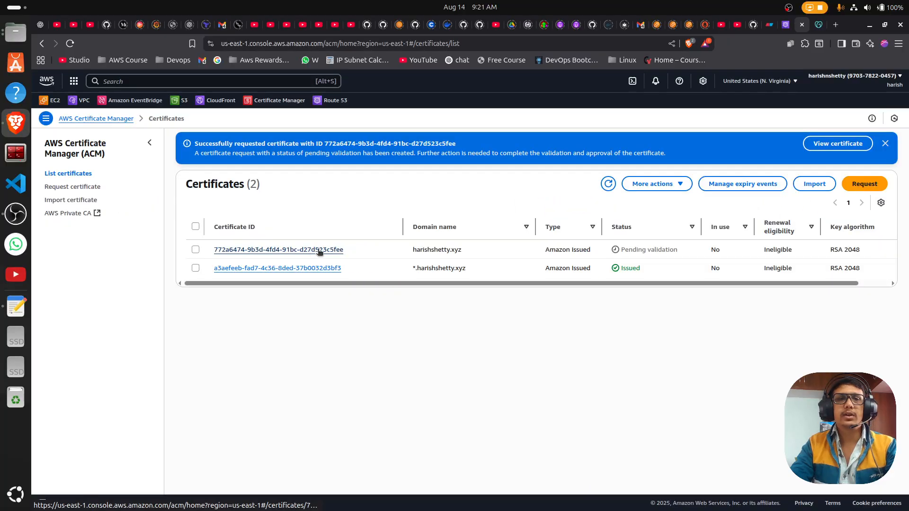
{"action": "left_click", "coordinate": [330, 247]}
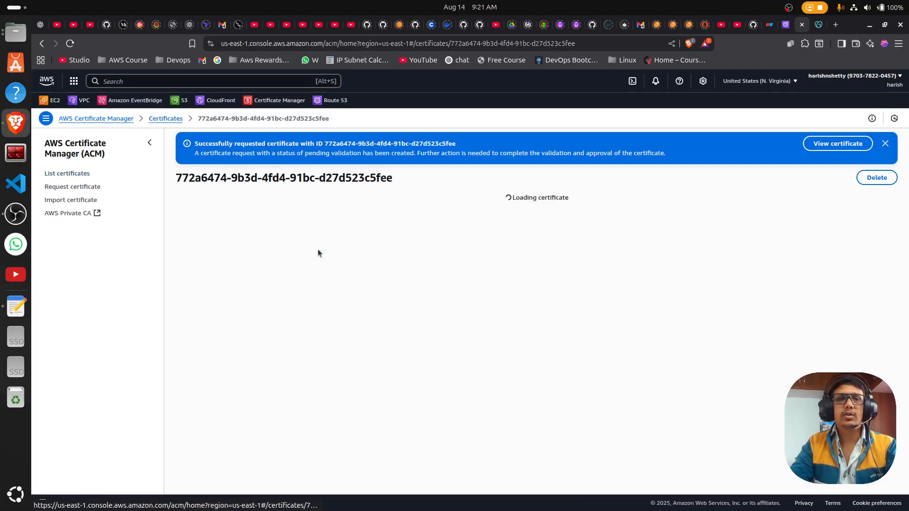
{"action": "scroll", "coordinate": [526, 293], "scroll_direction": "down", "scroll_amount": 2}
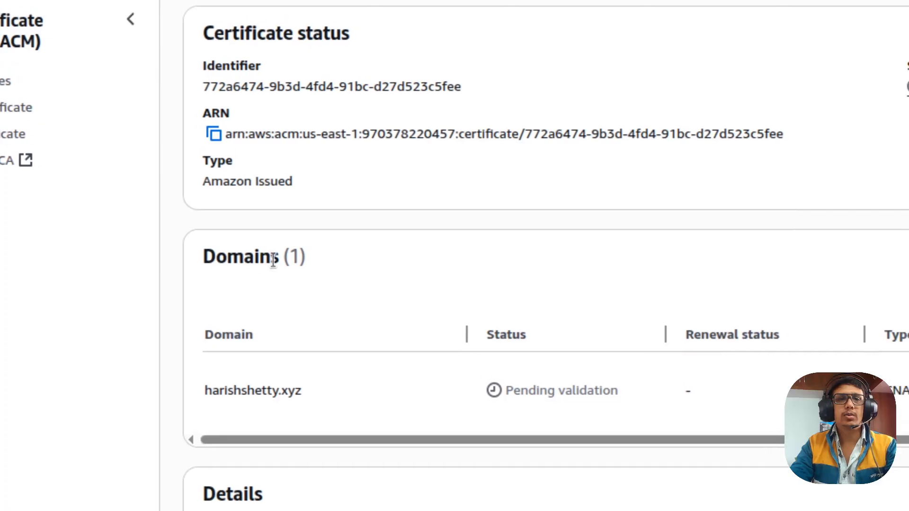
{"action": "left_click_drag", "start_coordinate": [223, 261], "coordinate": [237, 261]}
{"action": "scroll", "coordinate": [235, 265], "scroll_direction": "down", "scroll_amount": 1}
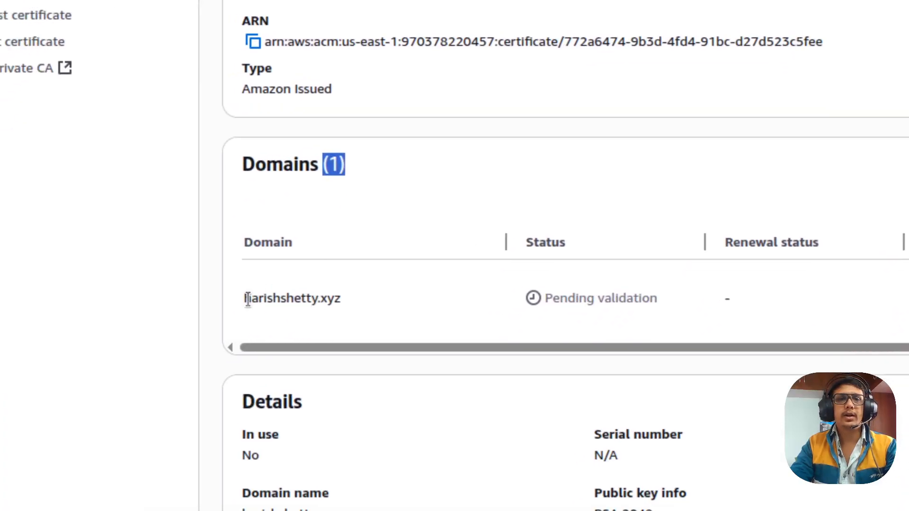
{"action": "left_click_drag", "start_coordinate": [509, 297], "coordinate": [675, 314]}
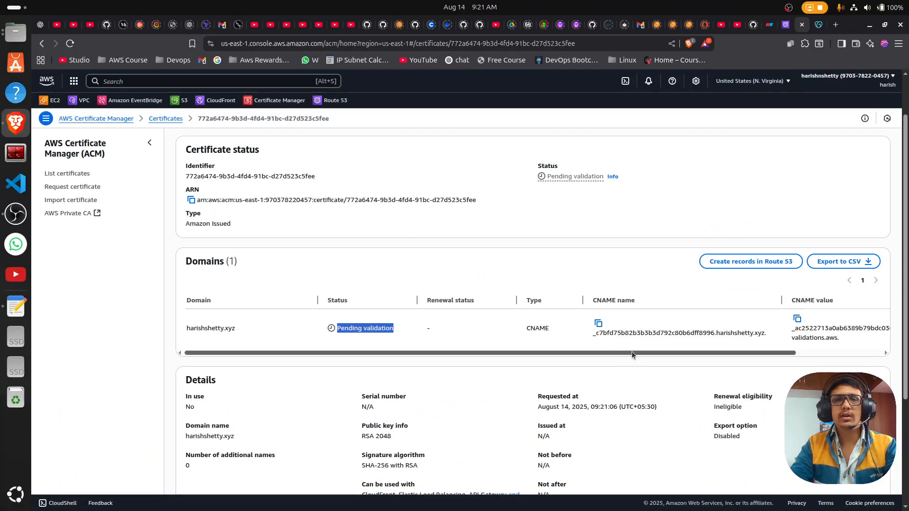
{"action": "left_click_drag", "start_coordinate": [875, 338], "coordinate": [907, 340]}
{"action": "left_click_drag", "start_coordinate": [660, 354], "coordinate": [748, 355]}
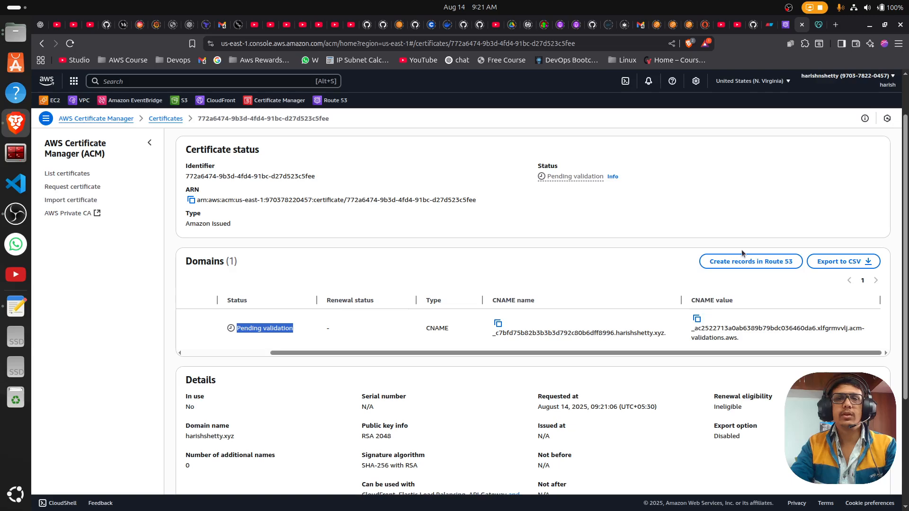
Step: Sign in again on the Route 53 hosted zone tab to check its records, and return to the certificate details
{"action": "left_click", "coordinate": [784, 27]}
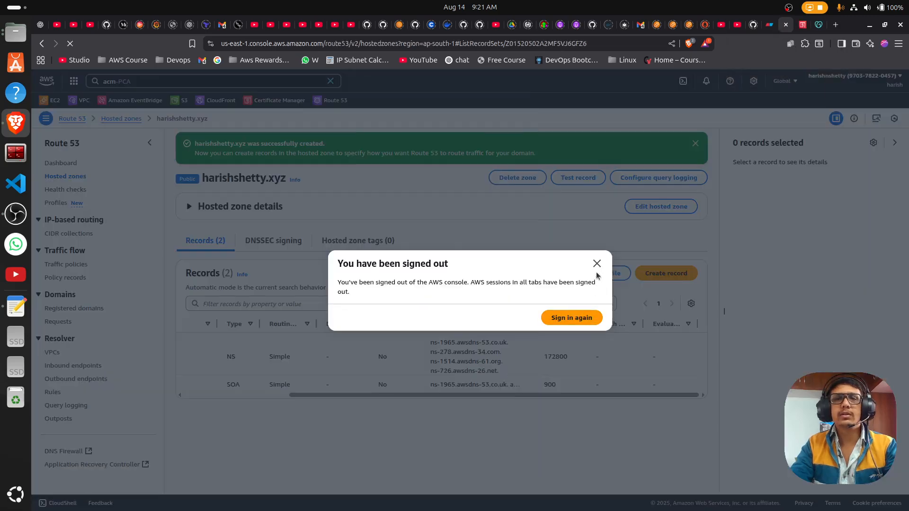
{"action": "left_click", "coordinate": [582, 318]}
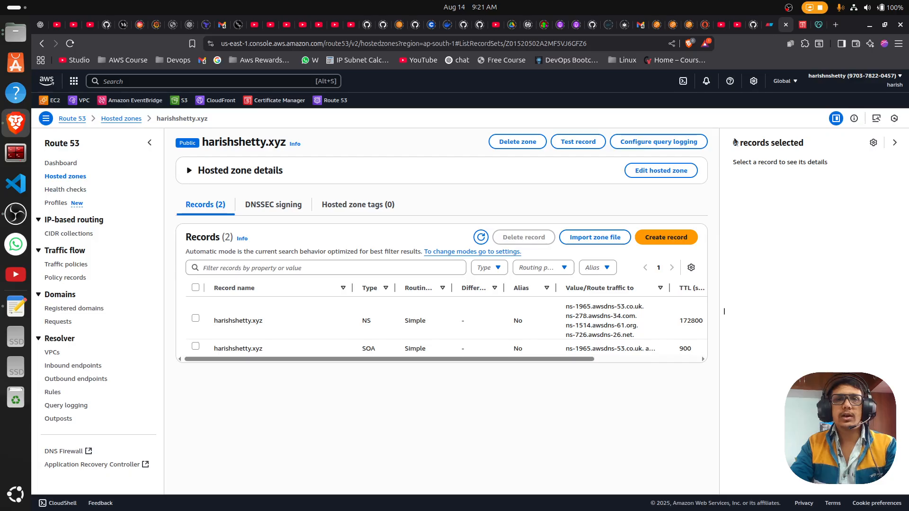
{"action": "left_click", "coordinate": [802, 24]}
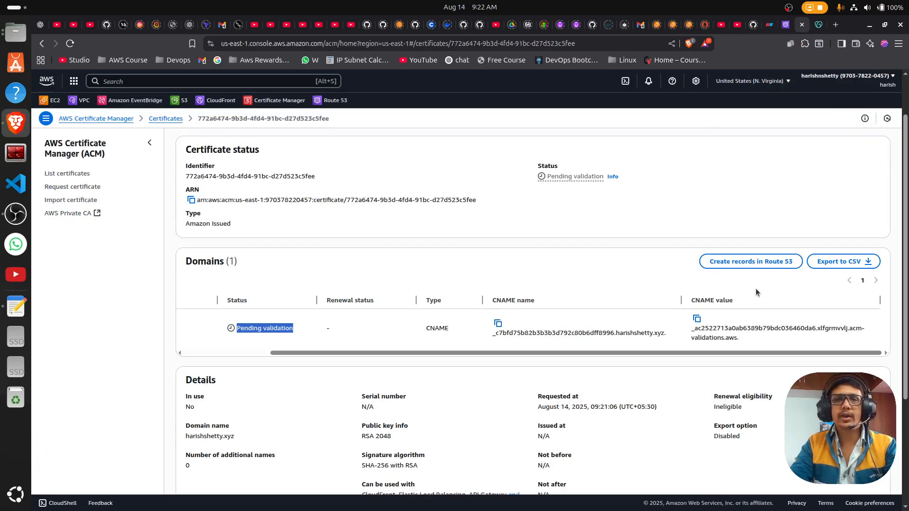
Step: Create the certificate's DNS validation record in Route 53 for the root domain
{"action": "left_click", "coordinate": [736, 267]}
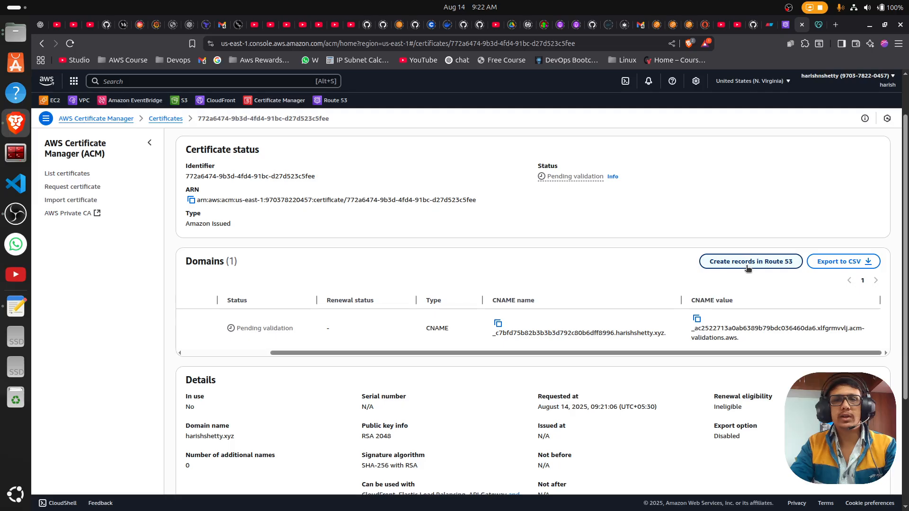
{"action": "left_click", "coordinate": [747, 268]}
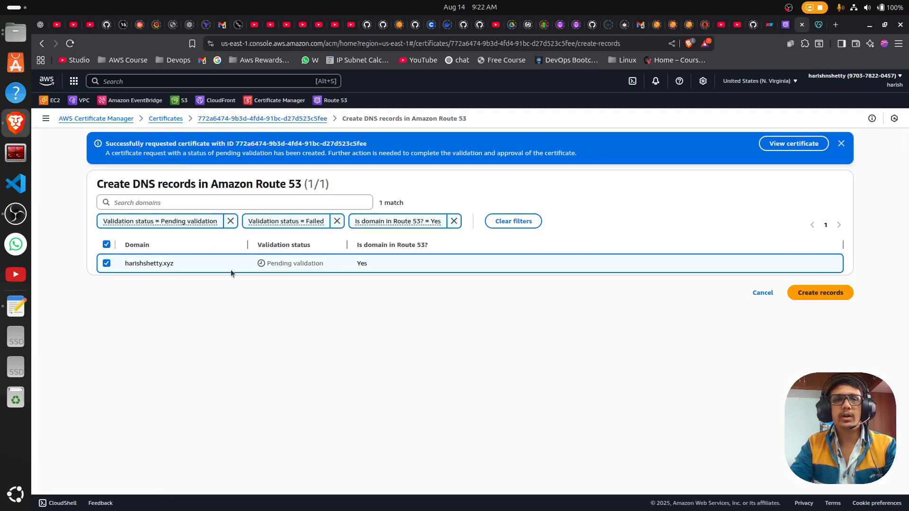
{"action": "left_click", "coordinate": [841, 294]}
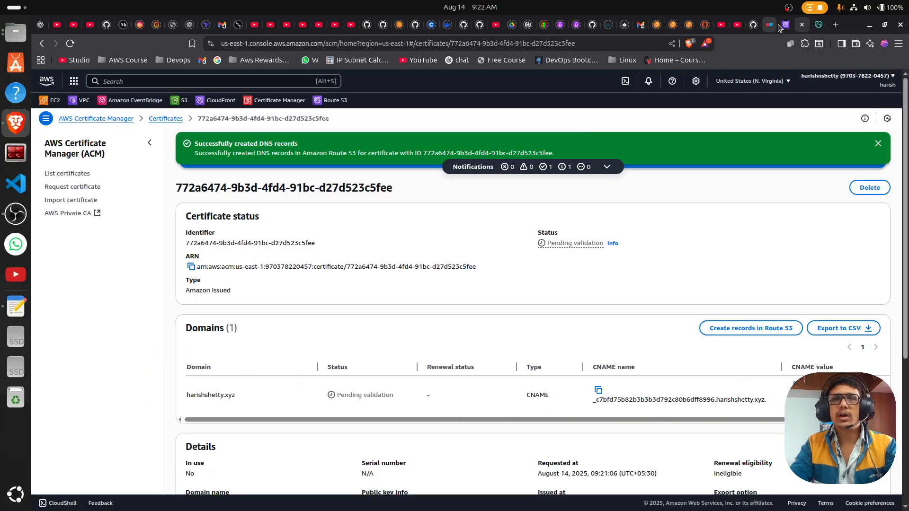
Step: Return to the Route 53 hosted zone, refresh its record list, and highlight the new CNAME record's name and type
{"action": "left_click", "coordinate": [776, 26]}
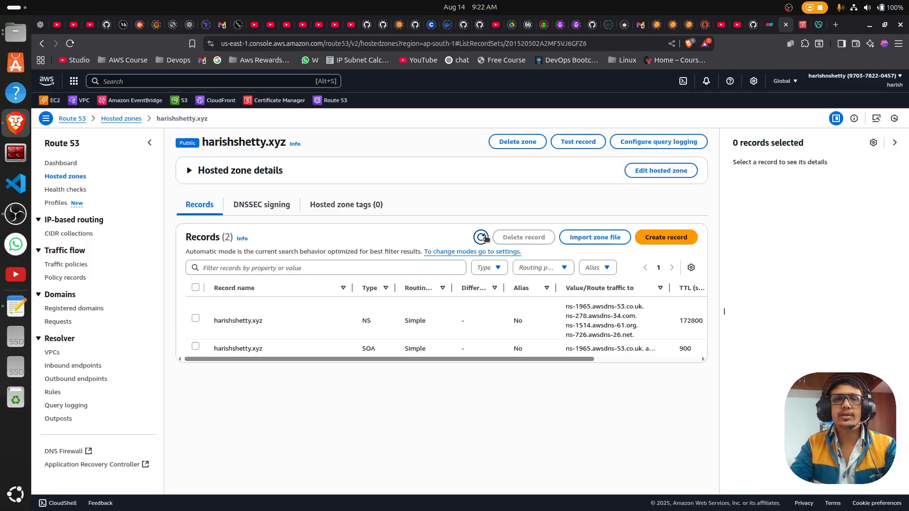
{"action": "left_click", "coordinate": [481, 237]}
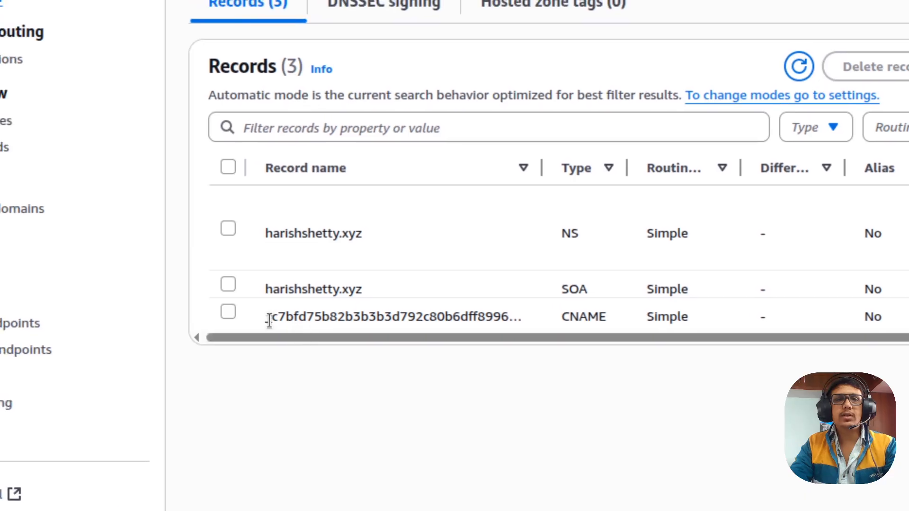
{"action": "left_click_drag", "start_coordinate": [215, 363], "coordinate": [243, 365]}
{"action": "left_click_drag", "start_coordinate": [291, 321], "coordinate": [453, 322]}
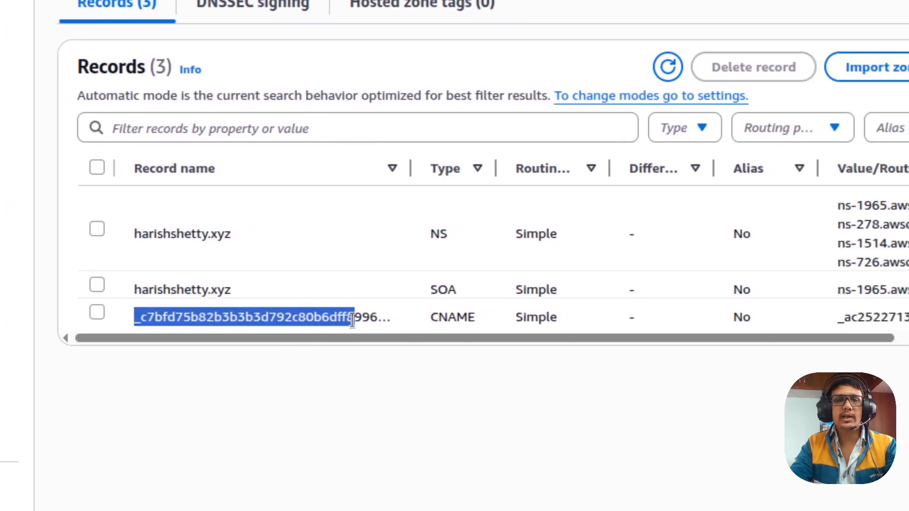
{"action": "left_click_drag", "start_coordinate": [527, 322], "coordinate": [543, 323]}
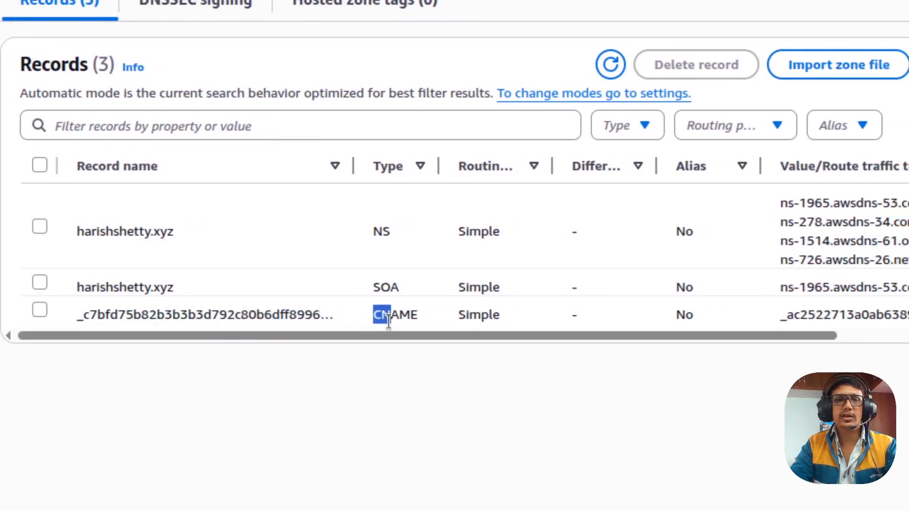
{"action": "left_click_drag", "start_coordinate": [388, 321], "coordinate": [419, 320]}
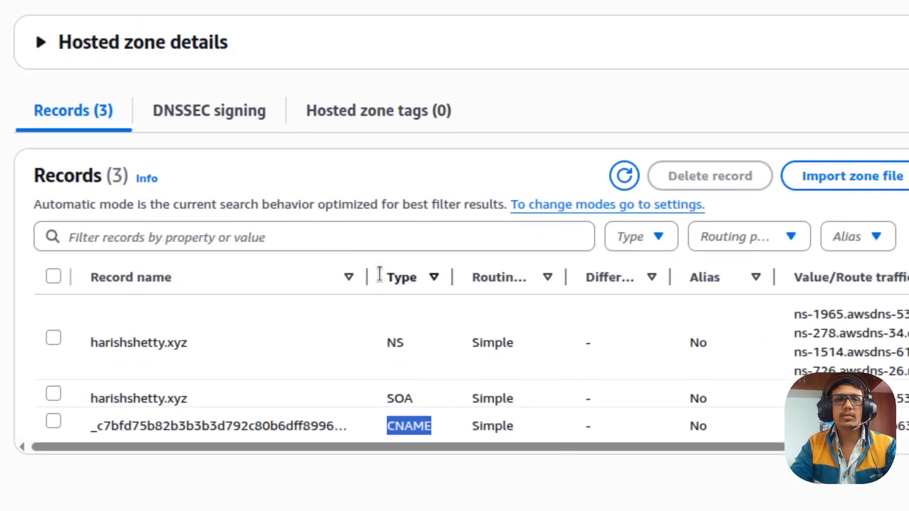
Step: Widen the Record name column to read the full CNAME record name, and highlight part of that name
{"action": "left_click_drag", "start_coordinate": [354, 166], "coordinate": [386, 168]}
{"action": "left_click_drag", "start_coordinate": [388, 275], "coordinate": [474, 274]}
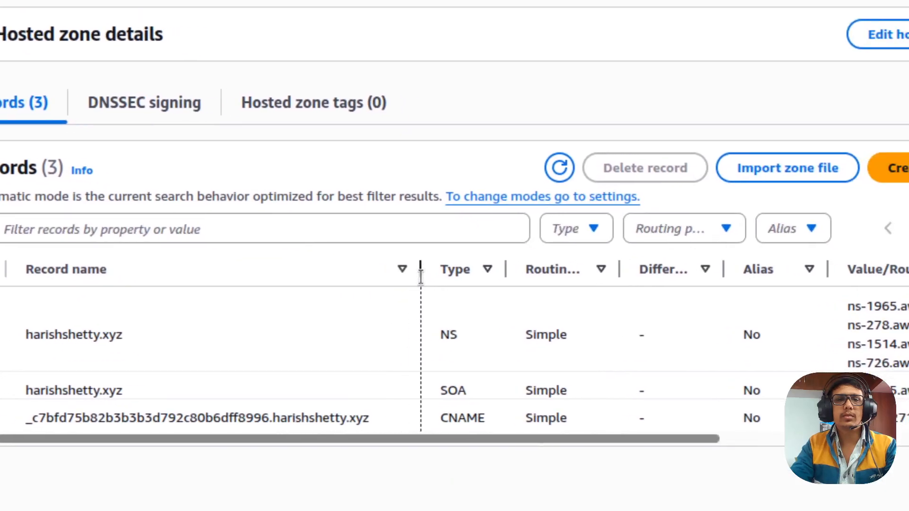
{"action": "left_click_drag", "start_coordinate": [279, 422], "coordinate": [255, 419]}
{"action": "left_click_drag", "start_coordinate": [402, 321], "coordinate": [375, 322]}
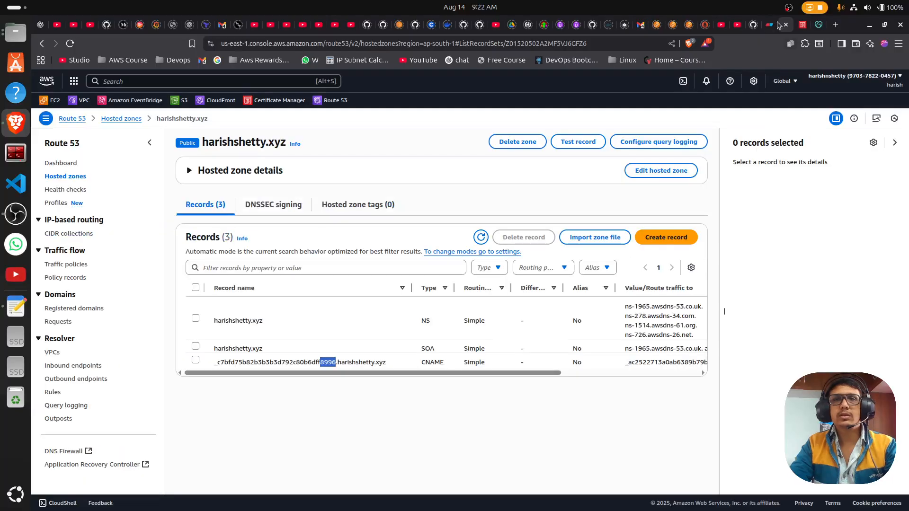
Step: Find 8996 on the certificate's details page to match its CNAME name, and refresh the certificates list to check validation status
{"action": "left_click", "coordinate": [802, 25]}
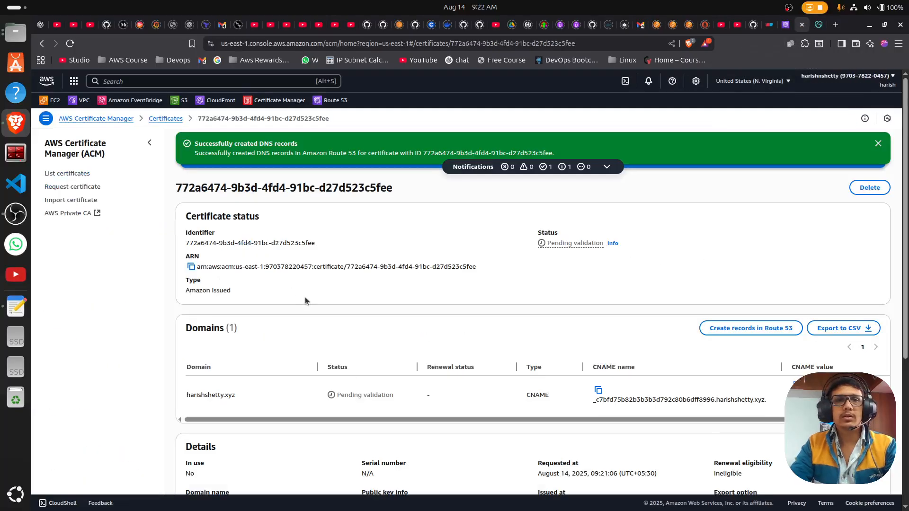
{"action": "key", "text": "ctrl+f"}
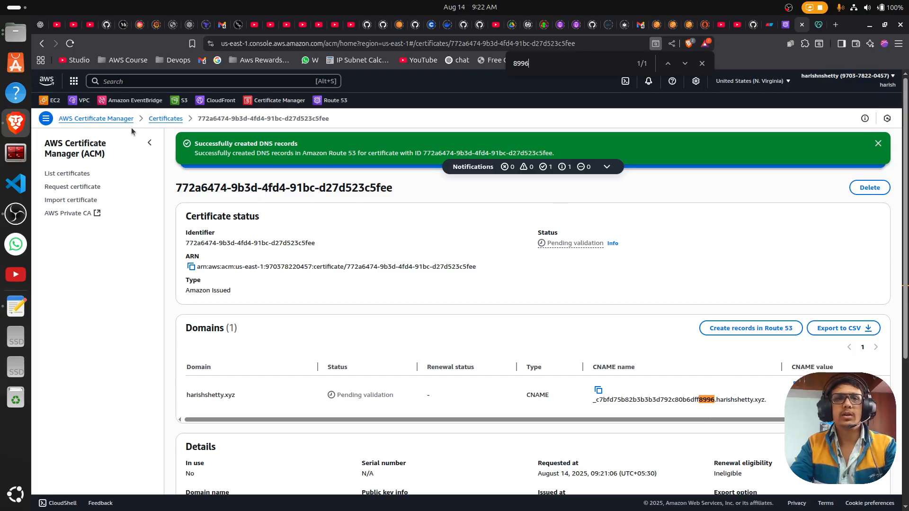
{"action": "left_click", "coordinate": [166, 118]}
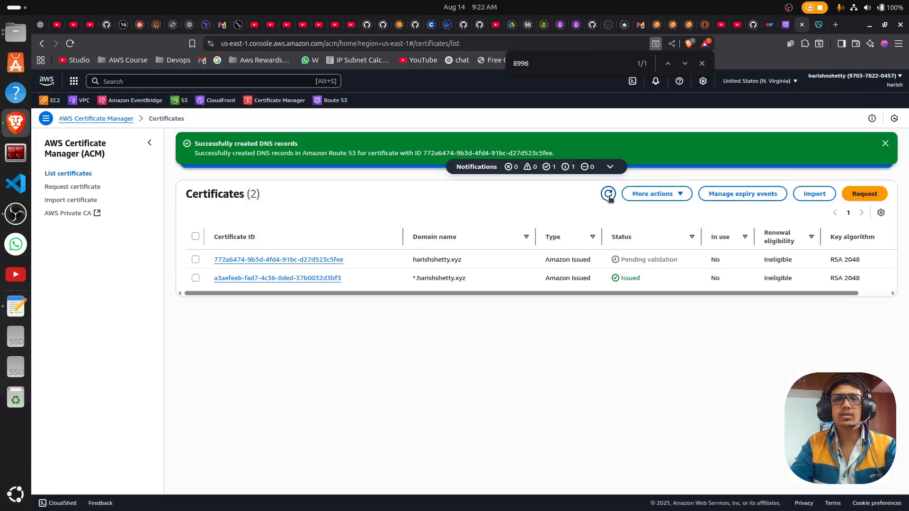
{"action": "left_click", "coordinate": [609, 195]}
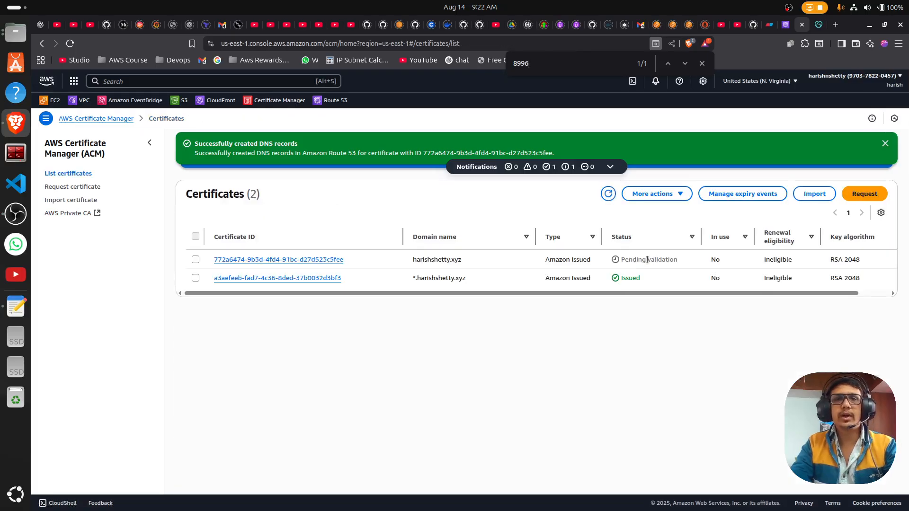
{"action": "left_click", "coordinate": [784, 26]}
{"action": "left_click_drag", "start_coordinate": [550, 380], "coordinate": [554, 376]}
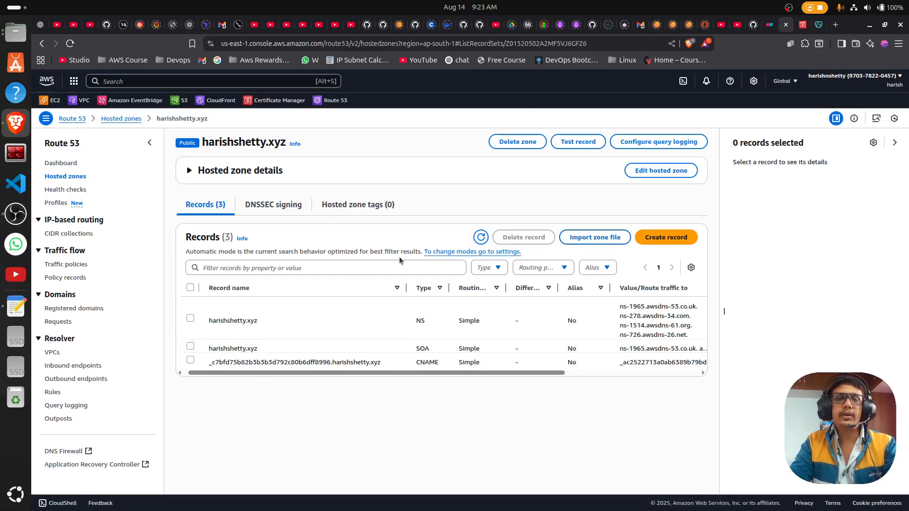
{"action": "left_click", "coordinate": [16, 214]}
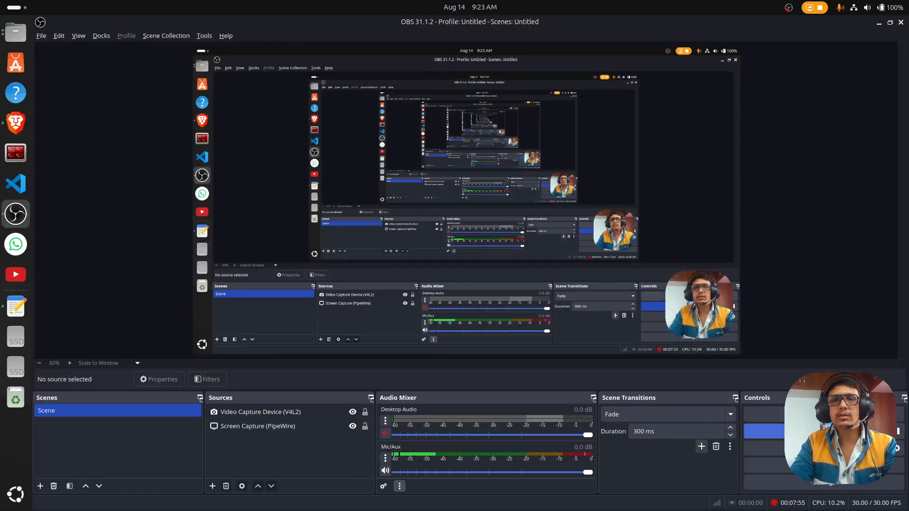
{"action": "left_click", "coordinate": [15, 122]}
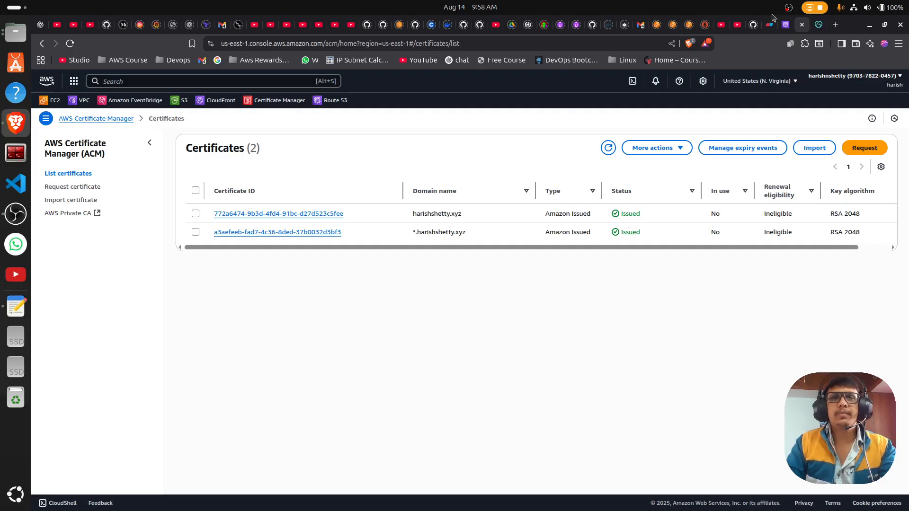
Step: Refresh the Route 53 hosted zone's record list, and return to the architecture diagram with nothing selected
{"action": "left_click", "coordinate": [780, 27]}
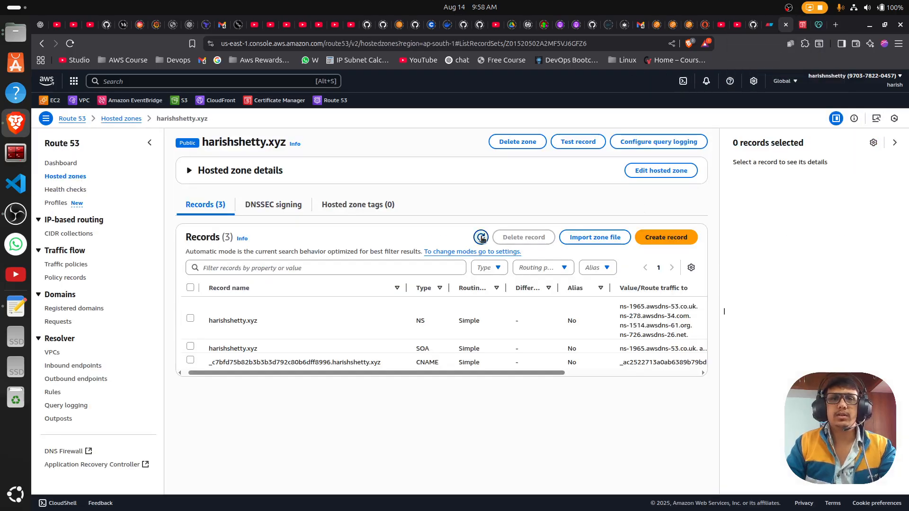
{"action": "left_click", "coordinate": [481, 237]}
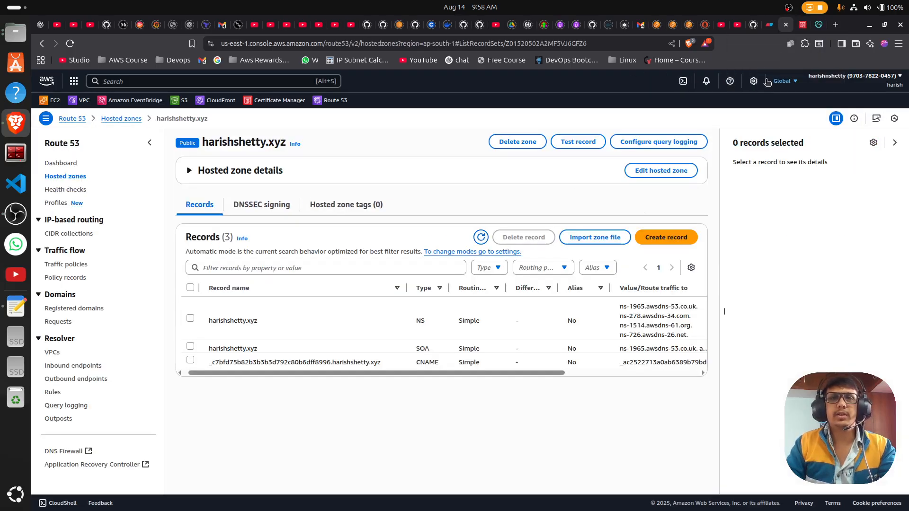
{"action": "left_click", "coordinate": [818, 25]}
{"action": "left_click", "coordinate": [771, 25]}
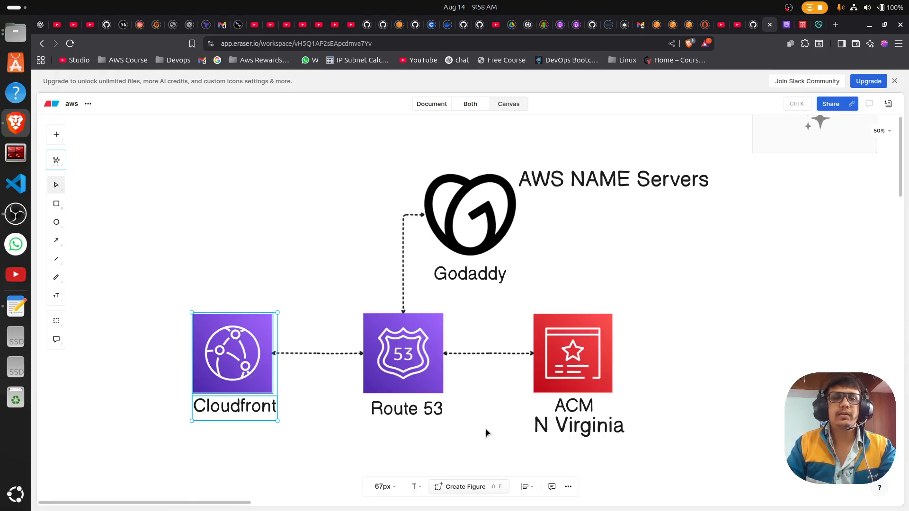
{"action": "left_click", "coordinate": [659, 444]}
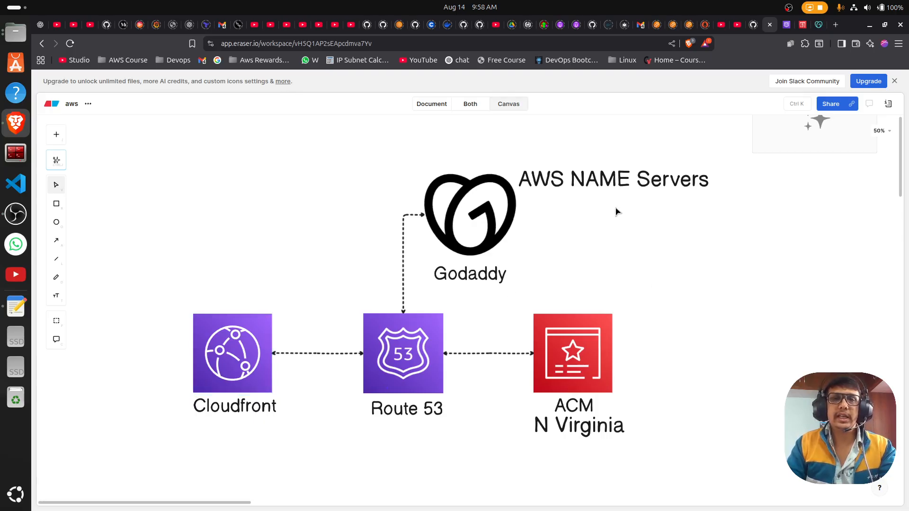
Step: Open the portfolio website on github.io in a new browser tab and go to its Projects page
{"action": "left_click", "coordinate": [837, 25]}
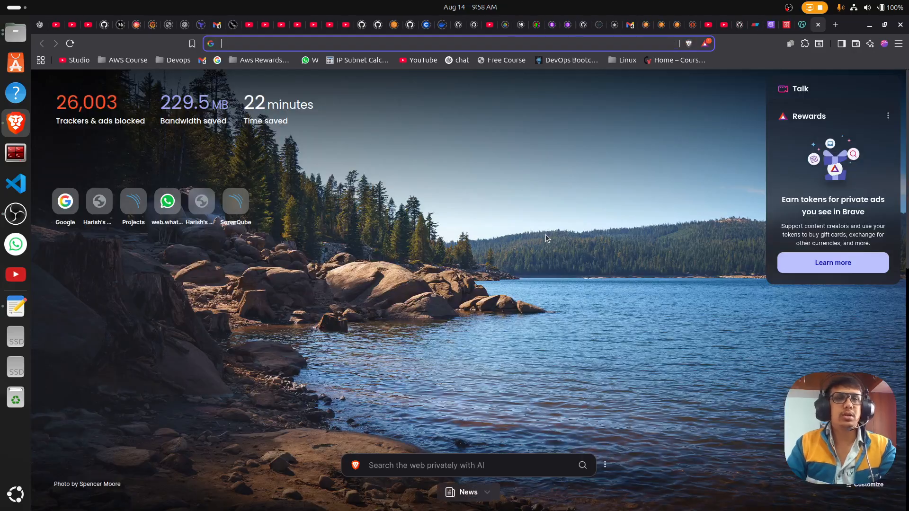
{"action": "type", "text": "har"}
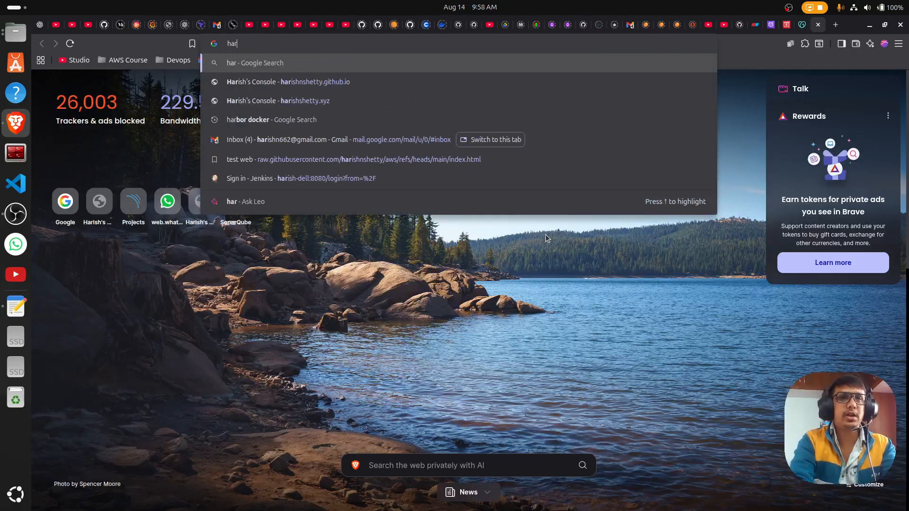
{"action": "type", "text": "ish"}
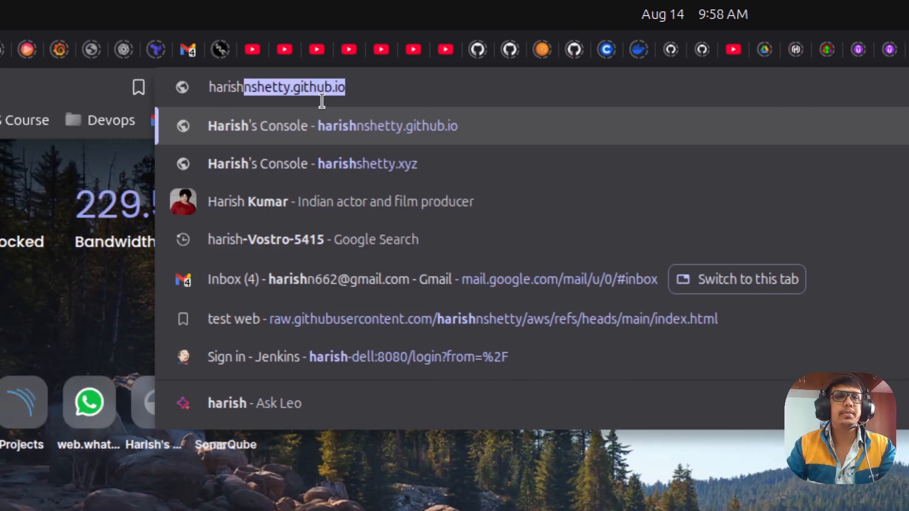
{"action": "left_click", "coordinate": [366, 85]}
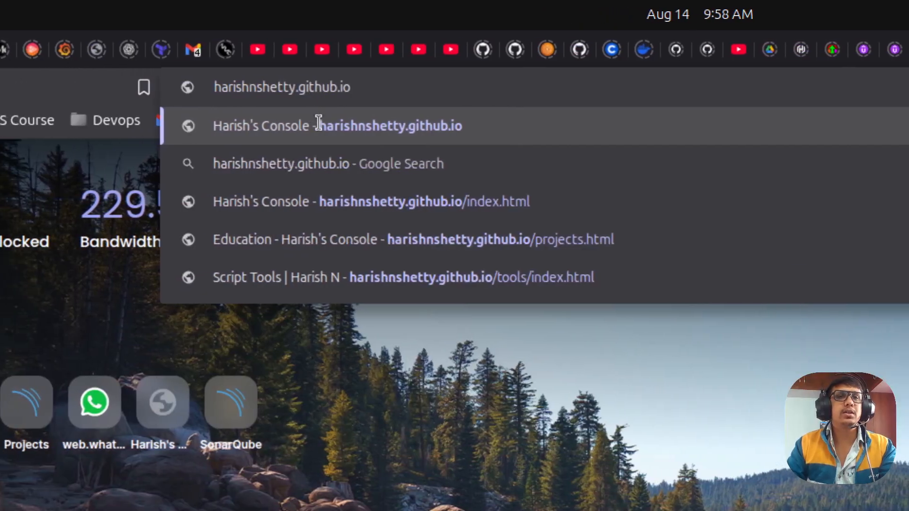
{"action": "key", "text": "Return"}
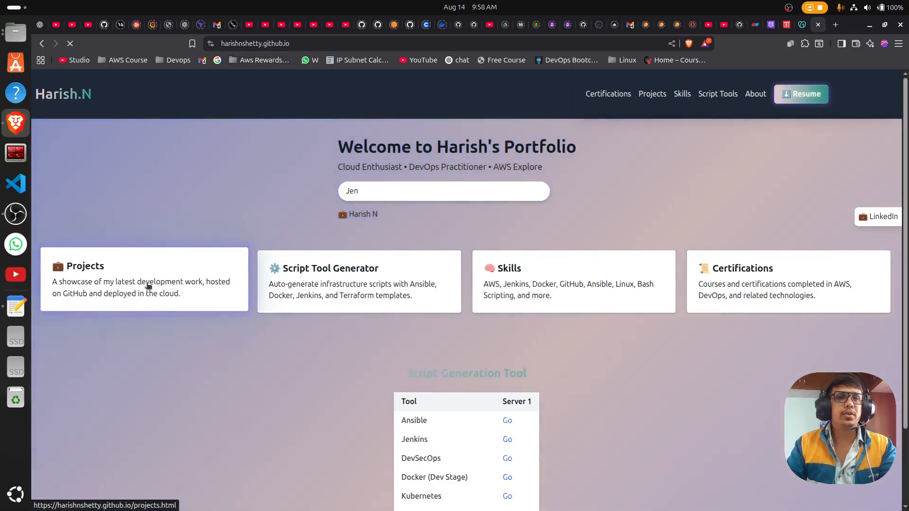
{"action": "left_click", "coordinate": [147, 286]}
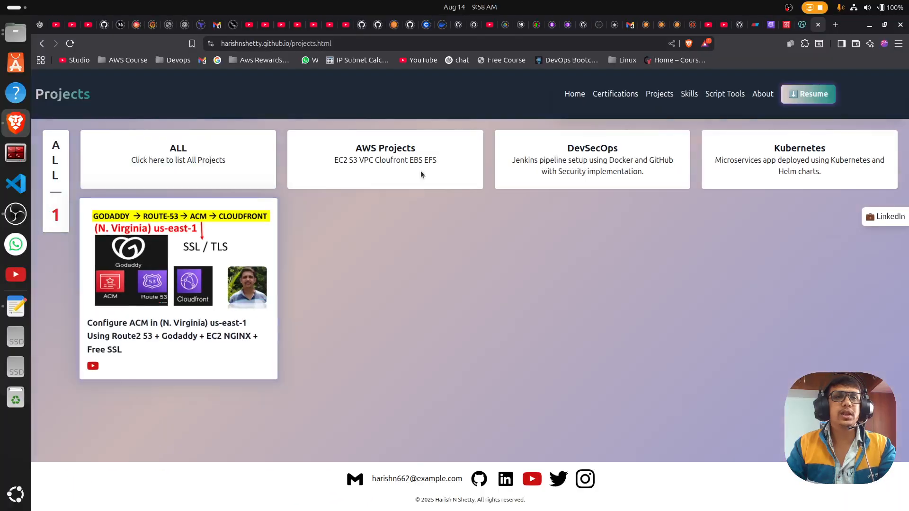
Step: Browse the project categories AWS Projects, DevSecOps and Kubernetes, and return to the list of all projects
{"action": "left_click", "coordinate": [399, 161]}
{"action": "left_click", "coordinate": [258, 166]}
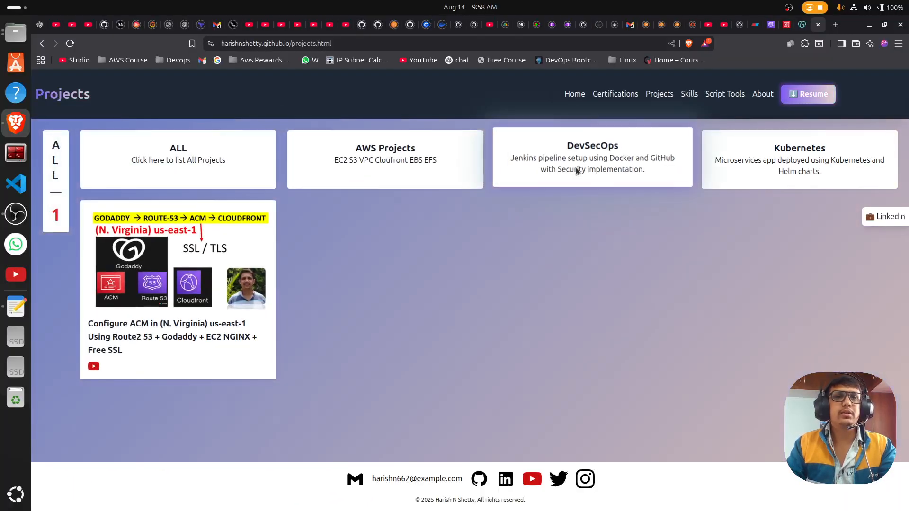
{"action": "left_click", "coordinate": [575, 168]}
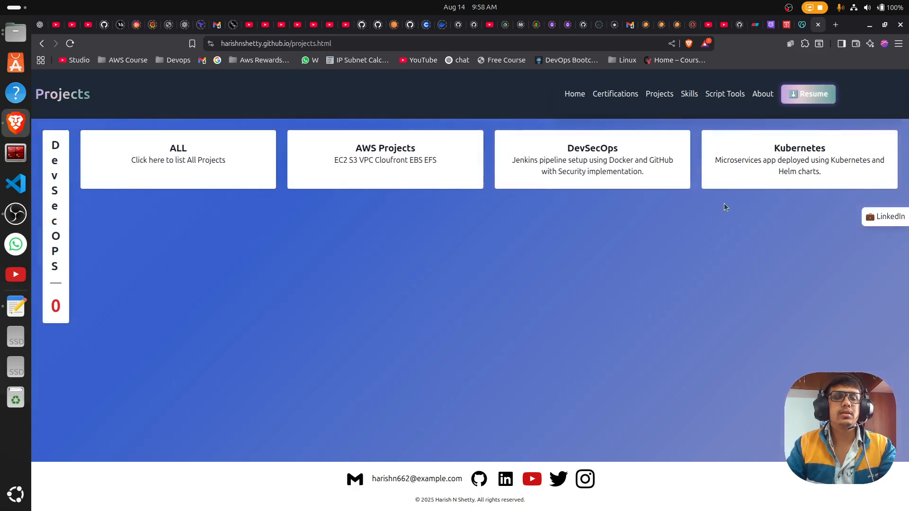
{"action": "left_click", "coordinate": [749, 171]}
{"action": "left_click", "coordinate": [407, 163]}
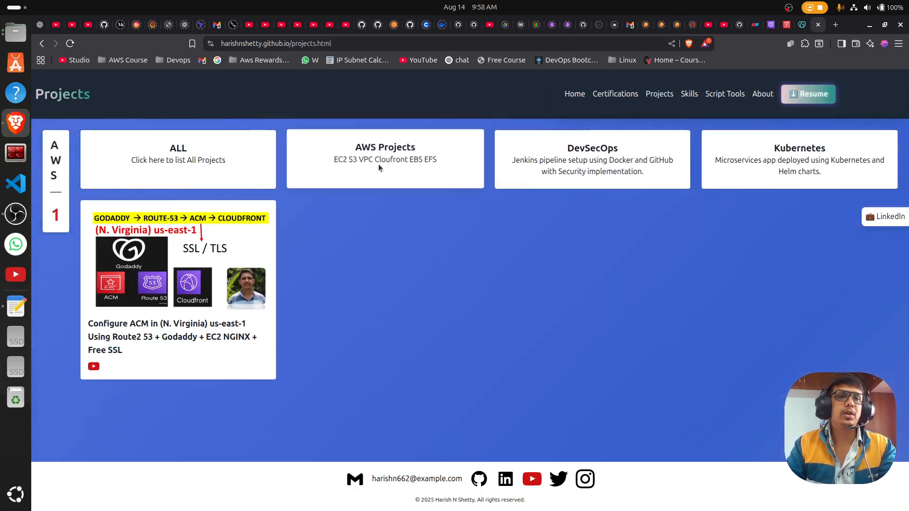
{"action": "left_click", "coordinate": [211, 156]}
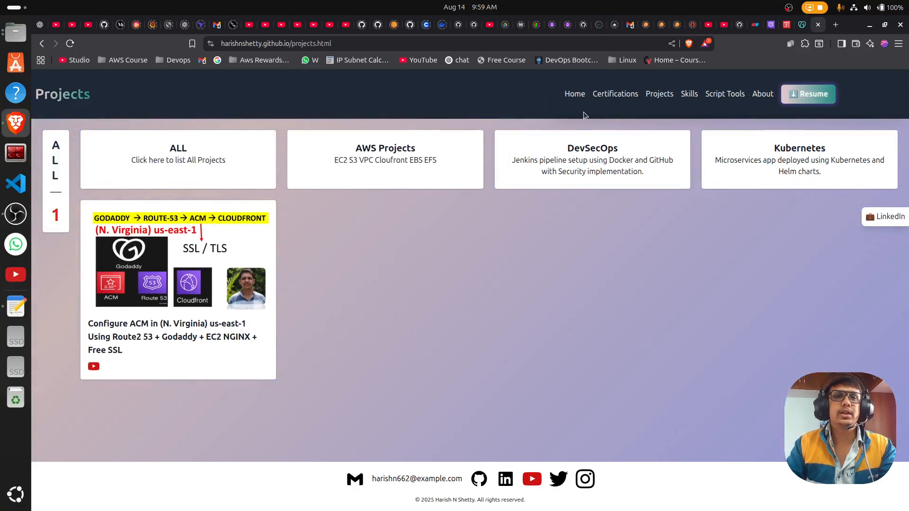
Step: Return to the portfolio's home page and look over its sections and script generation tool table
{"action": "left_click", "coordinate": [574, 93]}
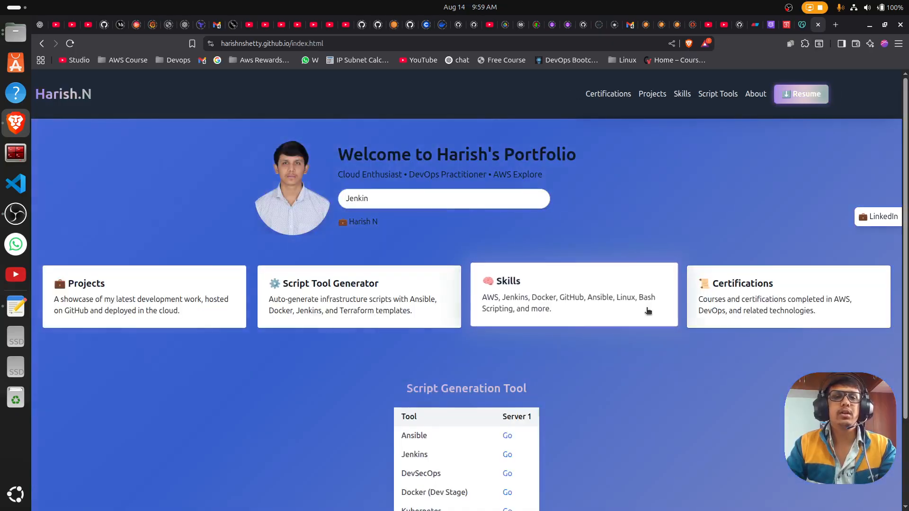
{"action": "scroll", "coordinate": [648, 311], "scroll_direction": "down", "scroll_amount": 3}
{"action": "scroll", "coordinate": [648, 313], "scroll_direction": "up", "scroll_amount": 3}
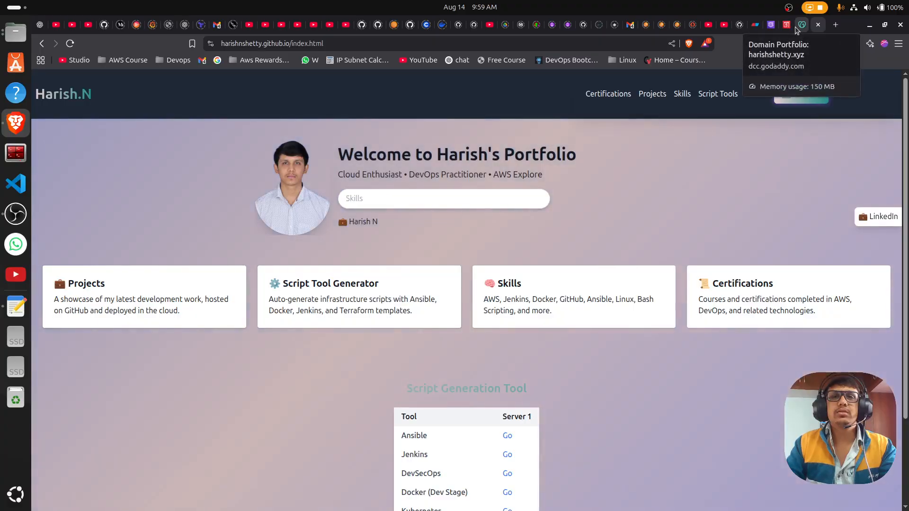